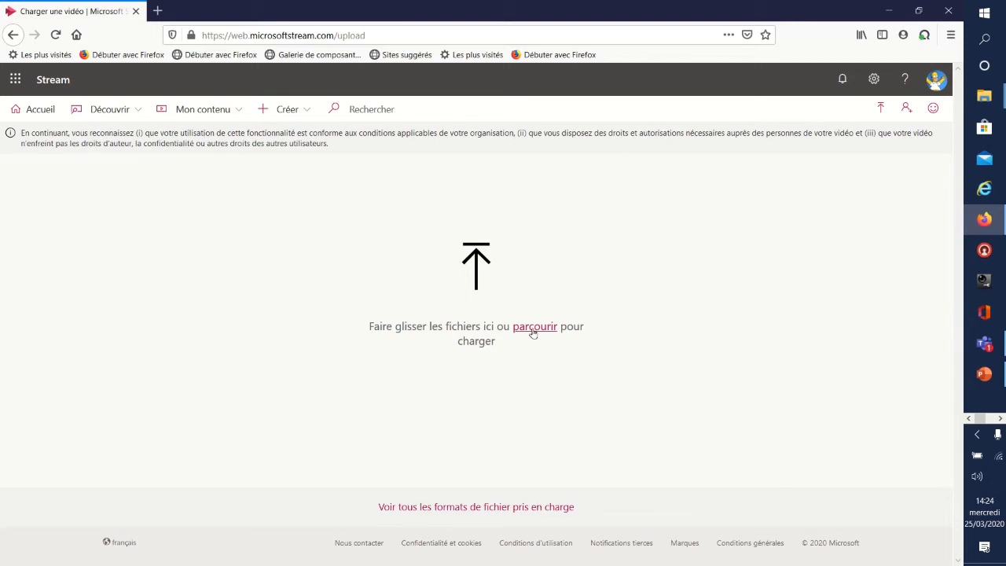
Step: Upload the video file Test Démonstration.mp4 from the course subfolder of Vidéos
click(531, 328)
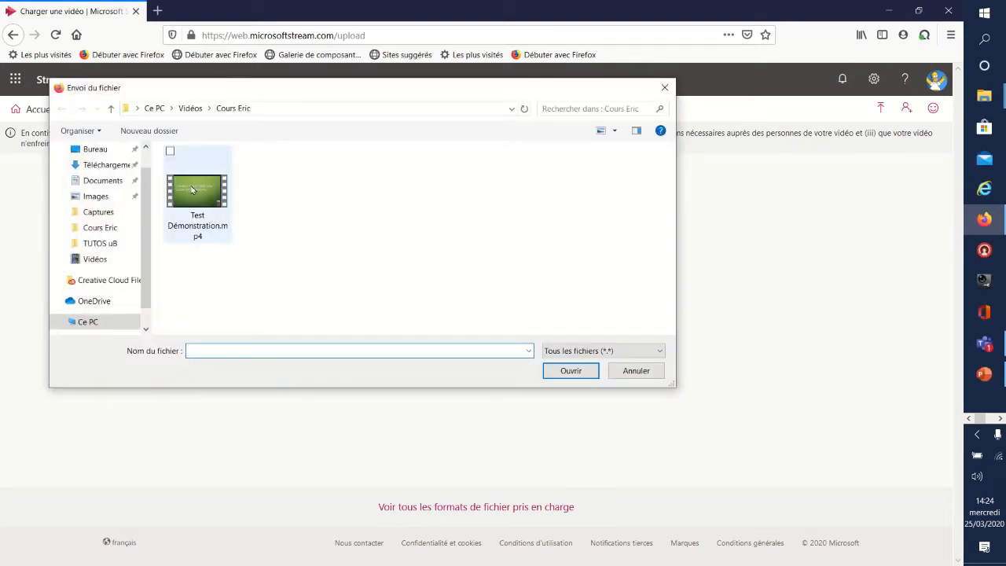
click(94, 260)
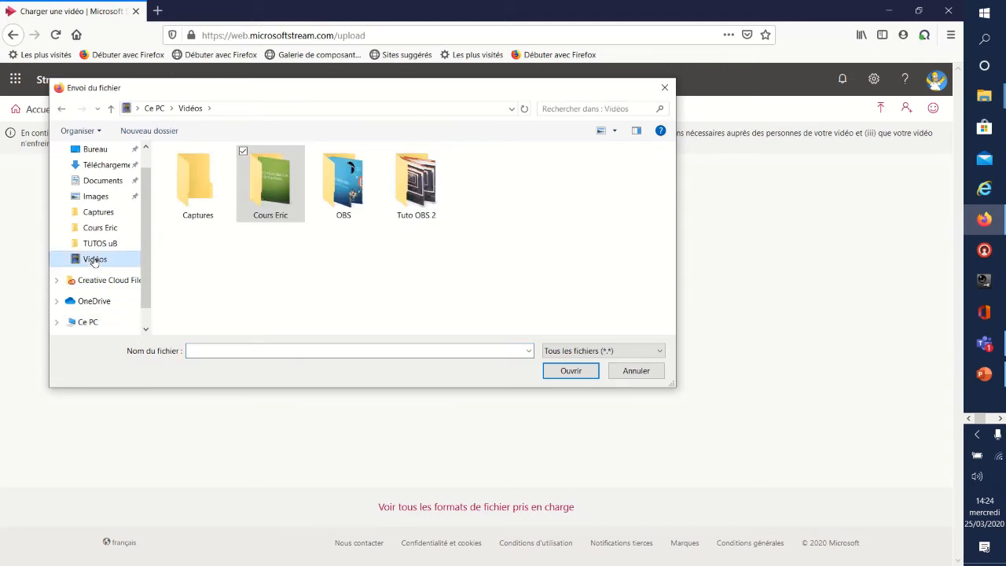
double_click(270, 186)
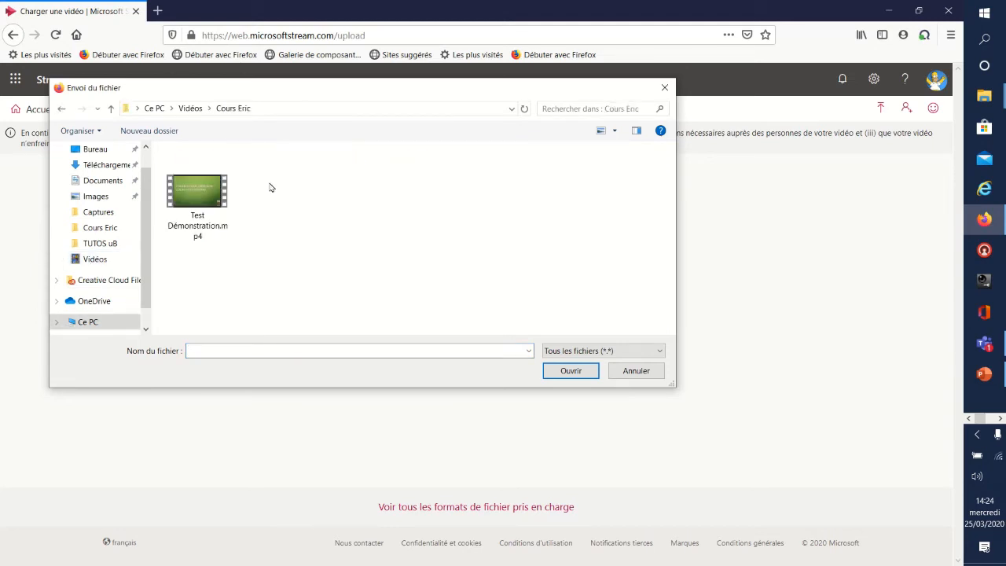
click(196, 195)
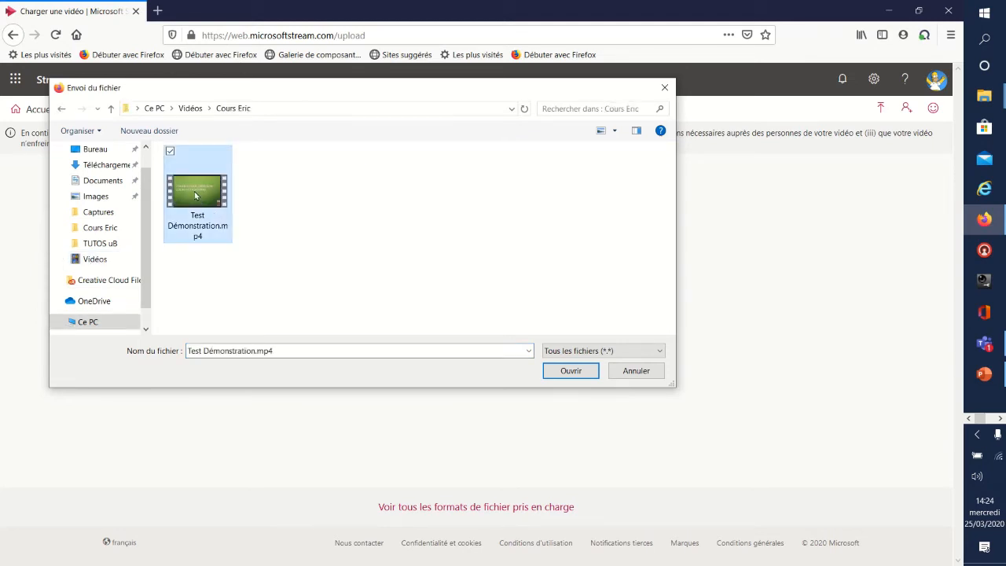
click(573, 372)
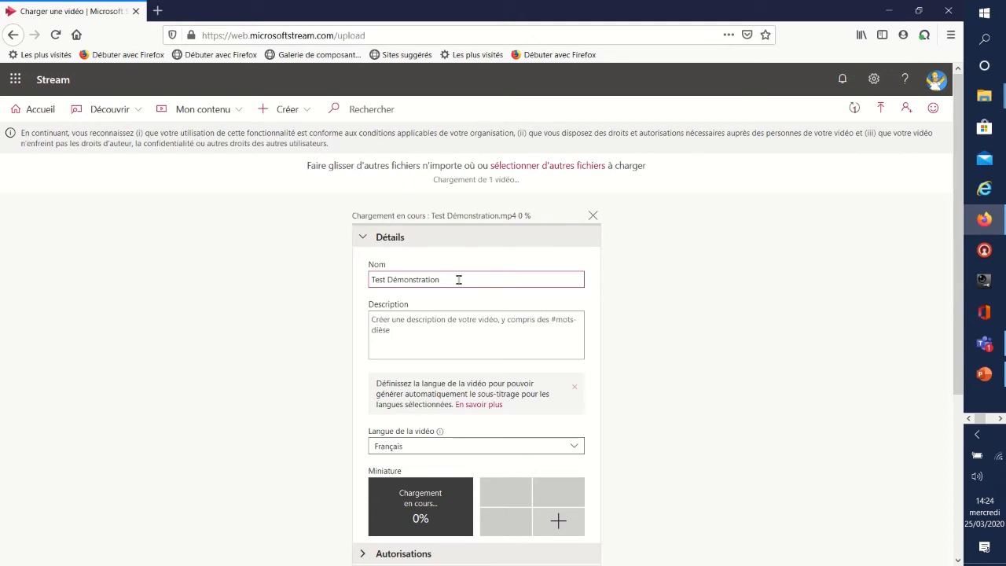
Step: Enter "Démonstration" as the description of the uploading video
click(440, 331)
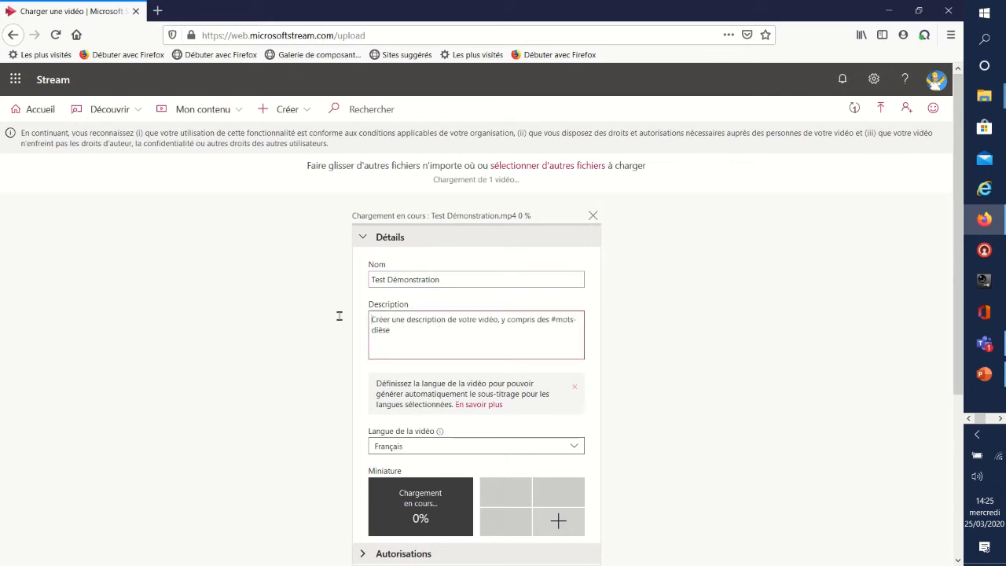
text(D)
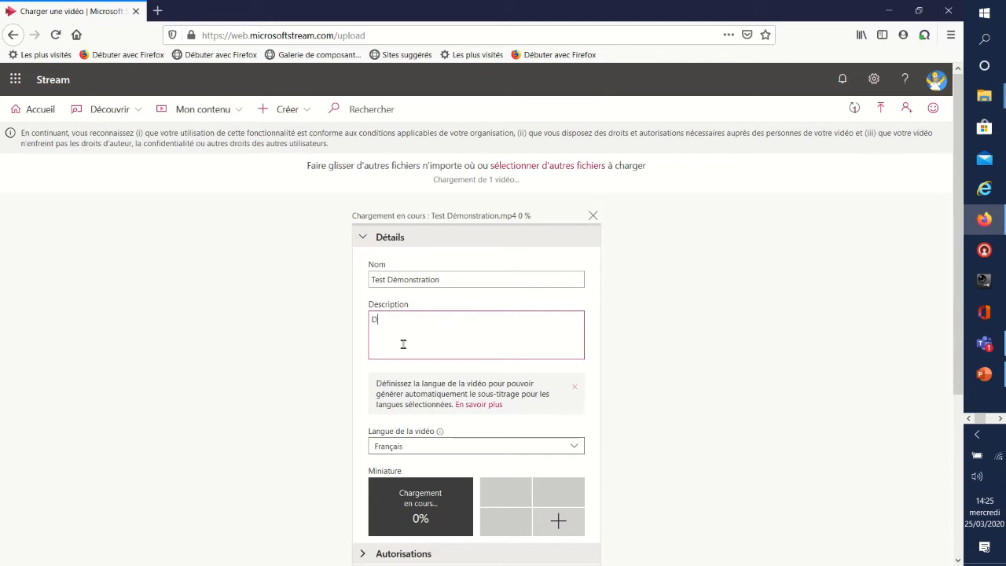
text(émonstration)
Step: In the video's permissions, remove the company-wide viewing access and confirm the removal
scroll(455, 337, down, 2)
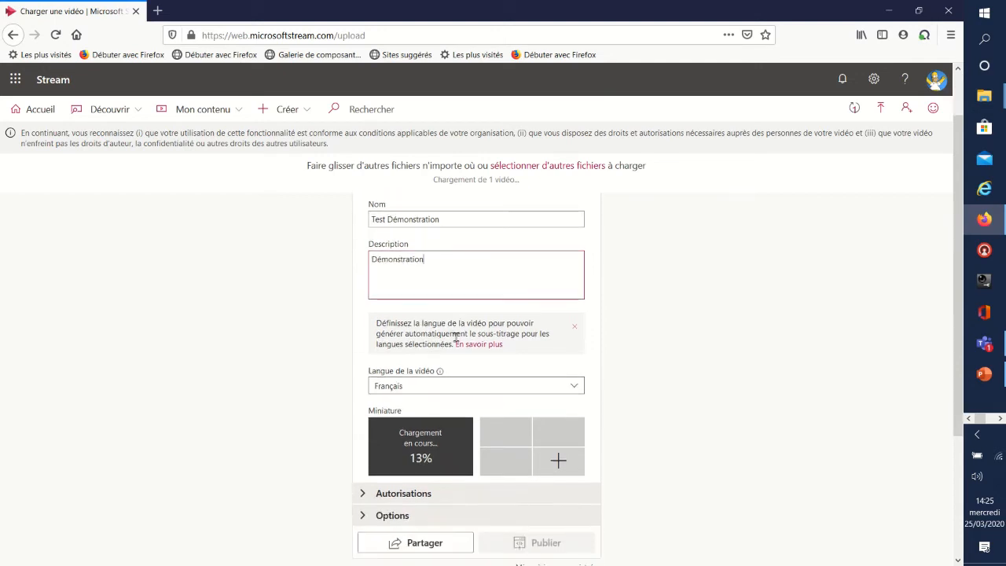
scroll(455, 342, down, 2)
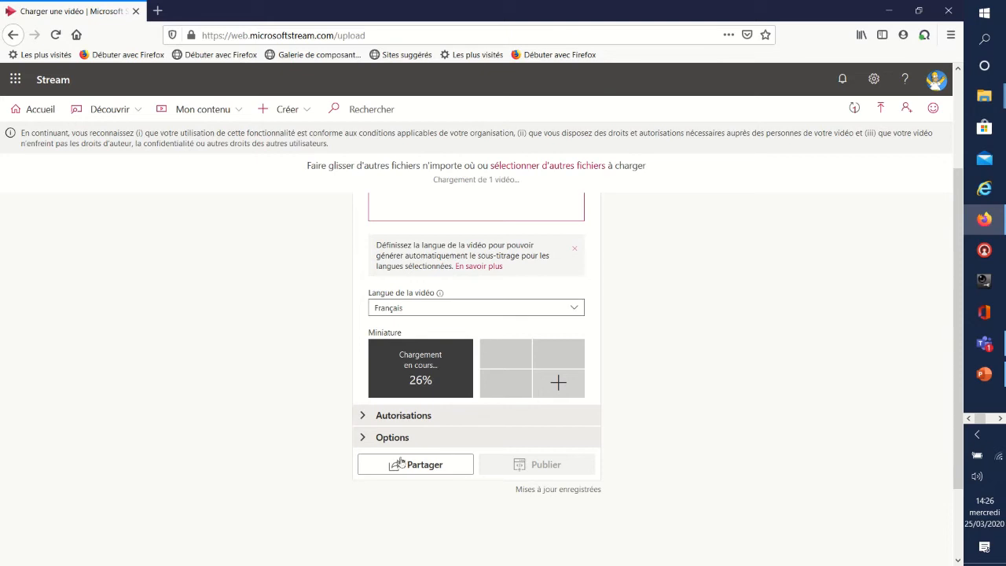
click(366, 417)
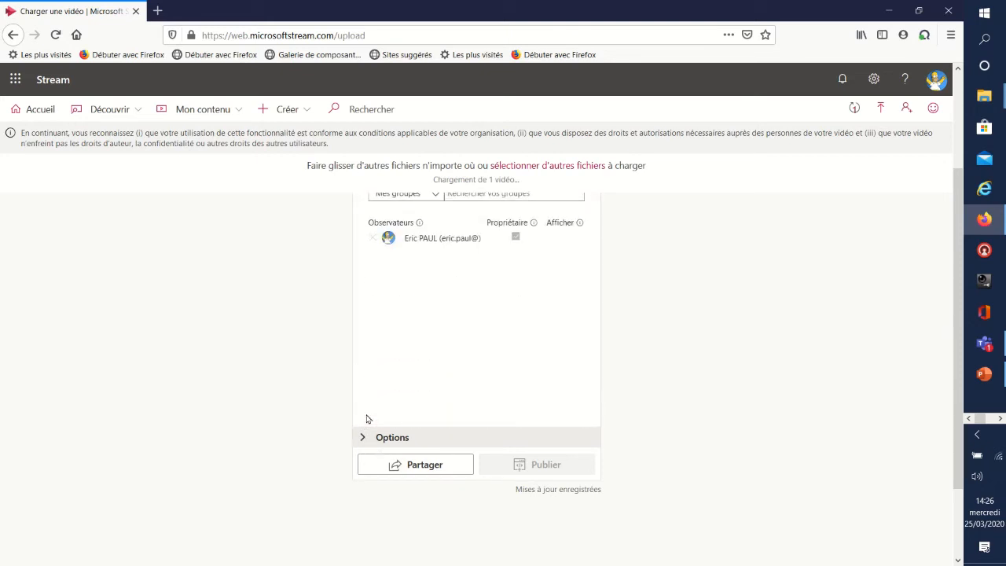
scroll(643, 312, up, 3)
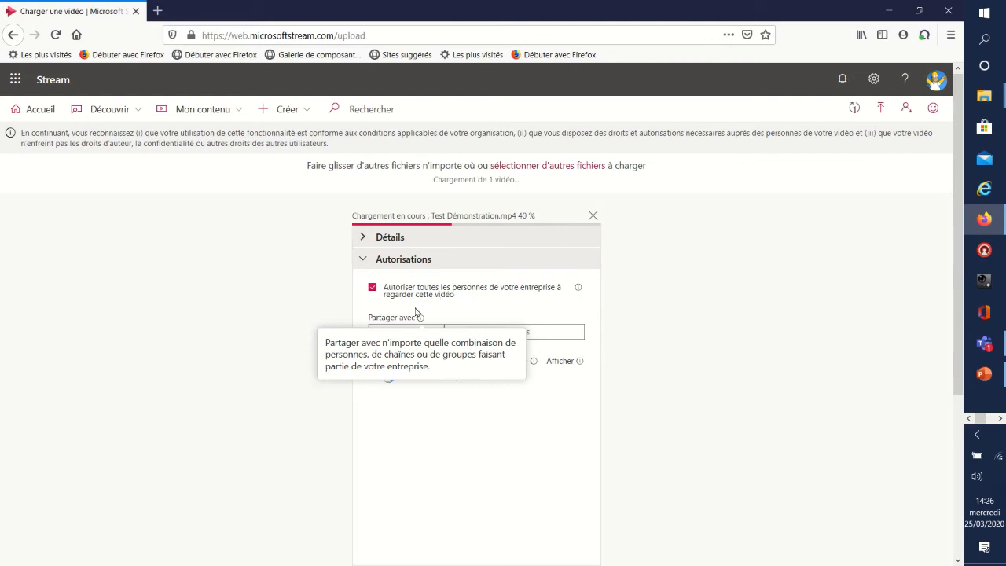
click(372, 290)
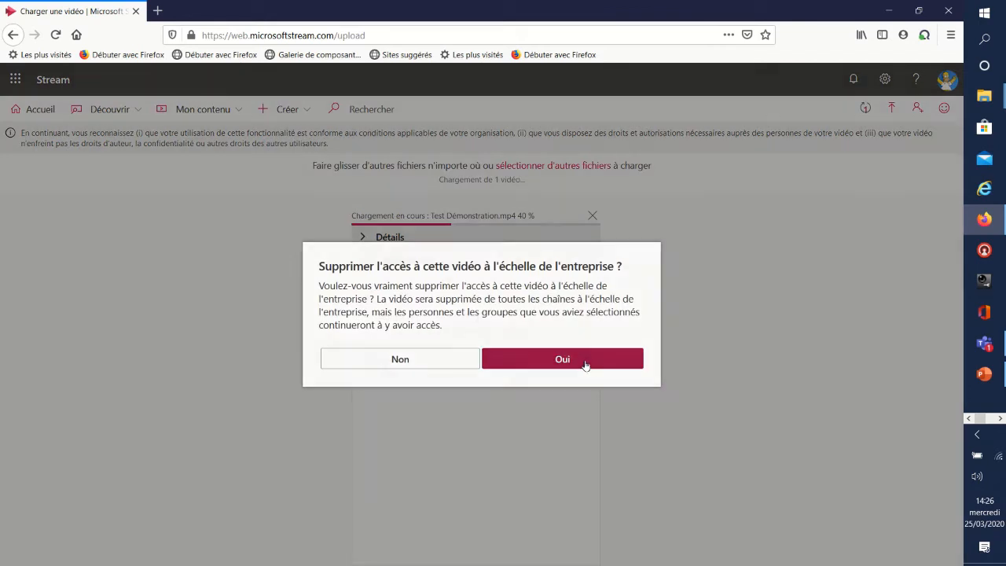
click(585, 363)
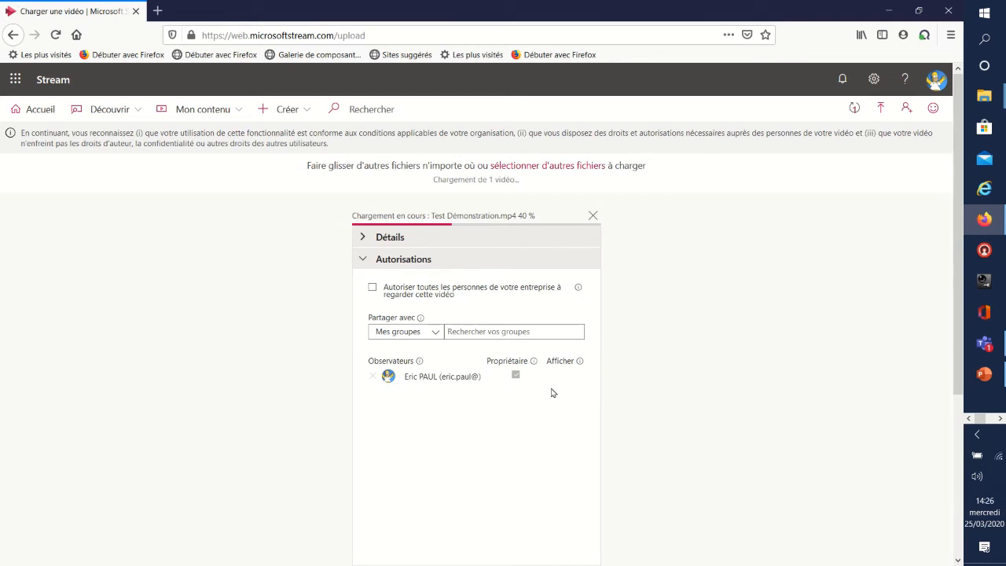
Step: Share the video with the groups PNR Assistance pédagogique and PNR (the green-marked group) as viewers
click(435, 333)
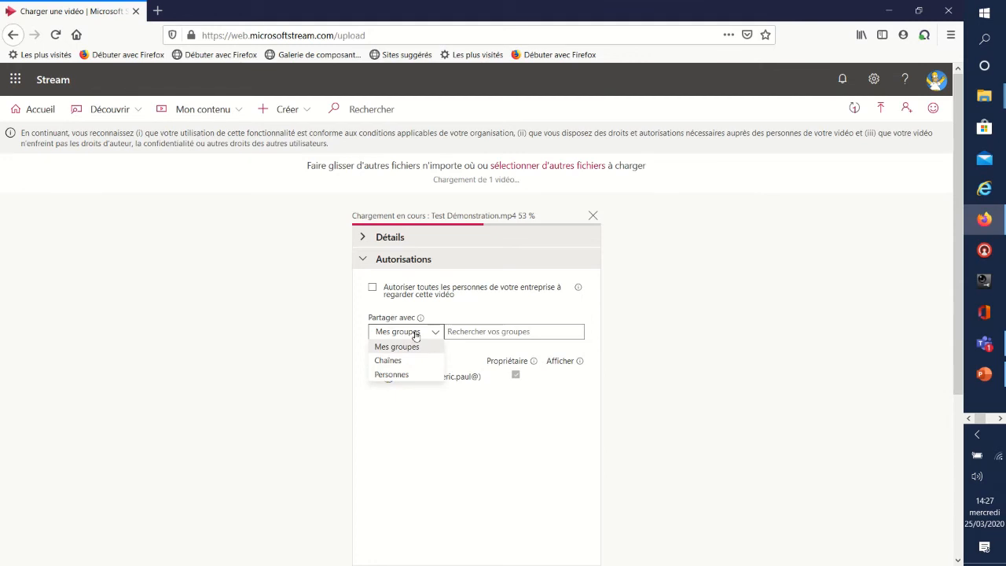
click(416, 333)
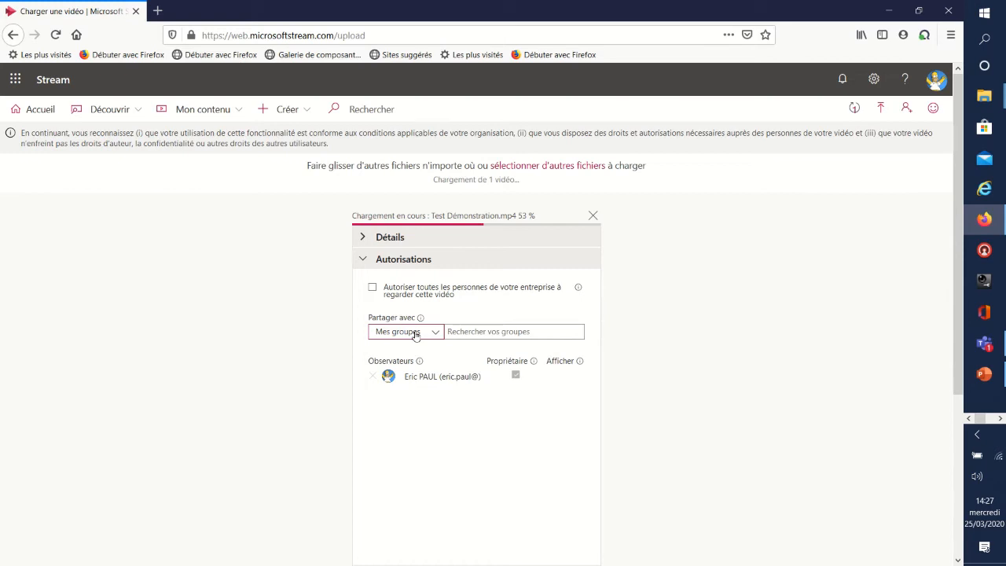
click(504, 332)
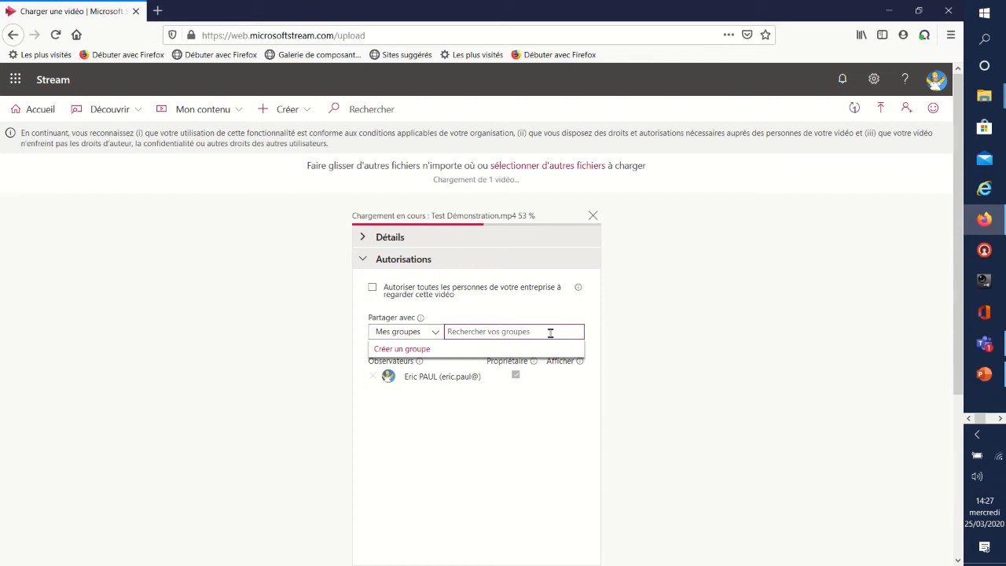
text(PNR)
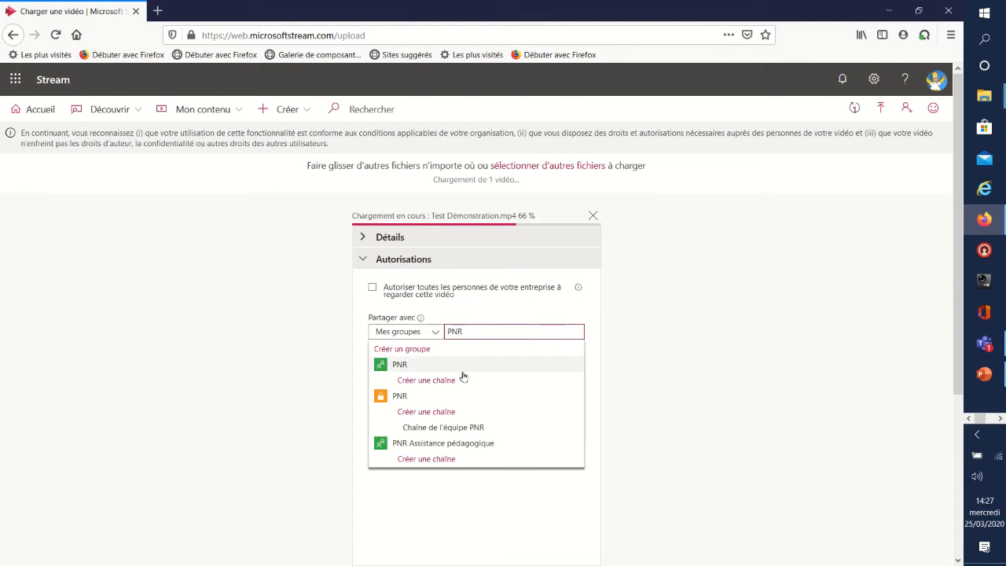
click(455, 444)
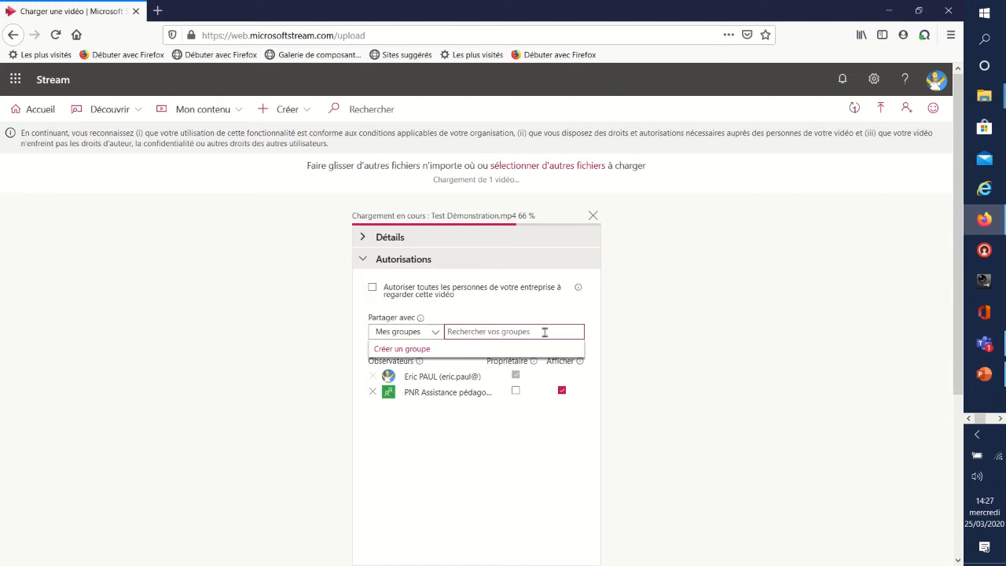
text(PNR)
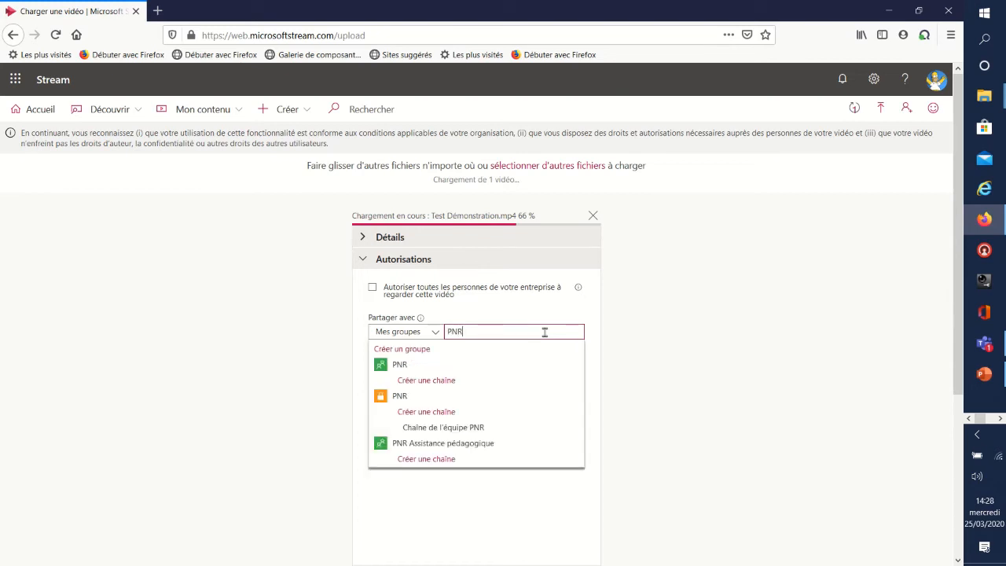
click(400, 367)
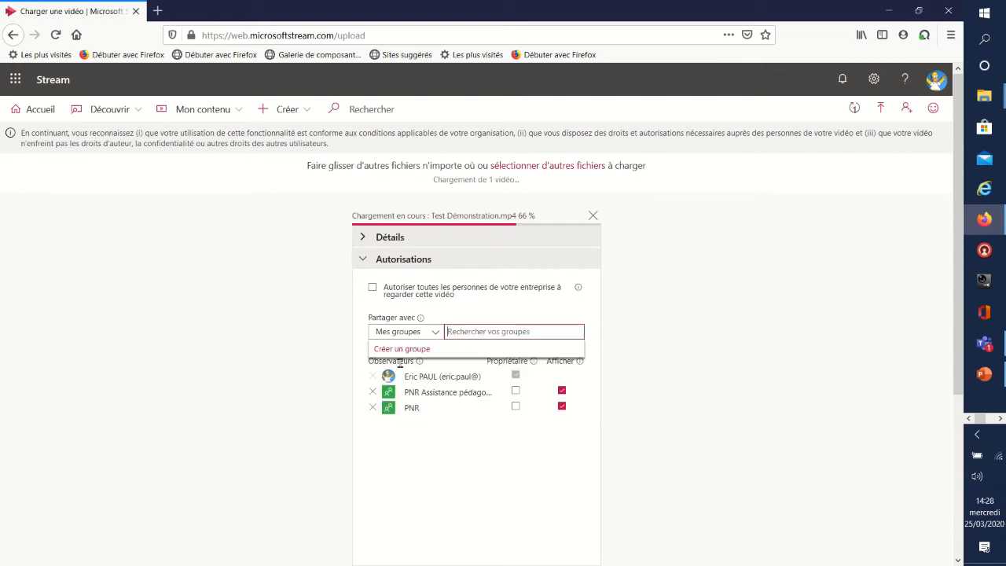
click(453, 424)
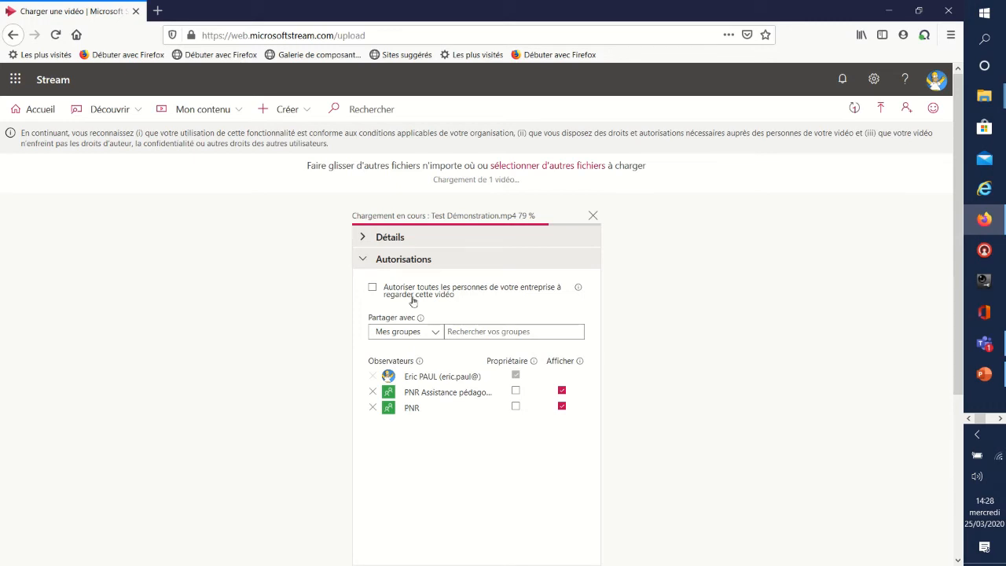
Step: Examine the video's options for contacts, comments, transcription and subtitles, including the explanation of the comments setting
scroll(413, 302, down, 5)
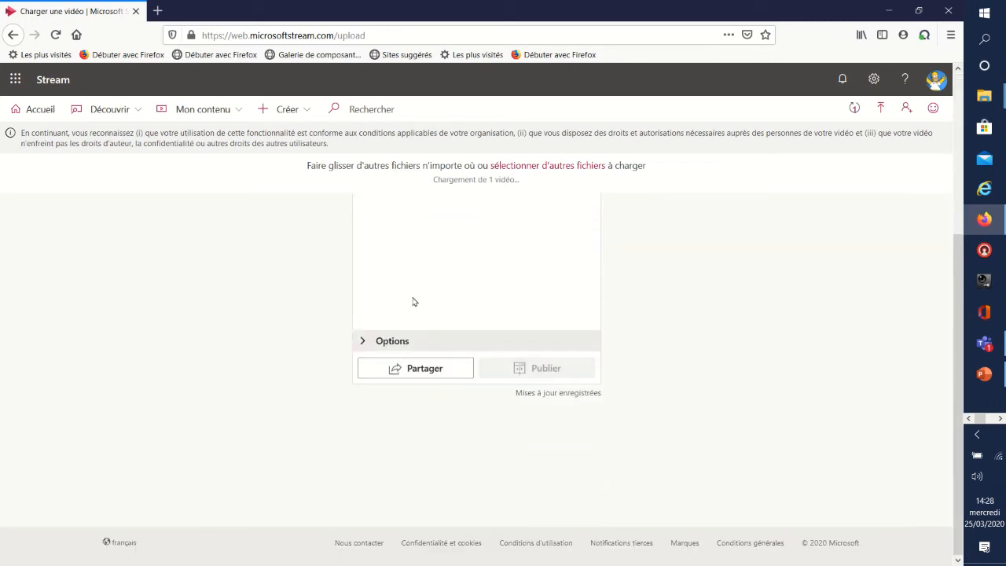
click(364, 342)
scroll(393, 346, up, 5)
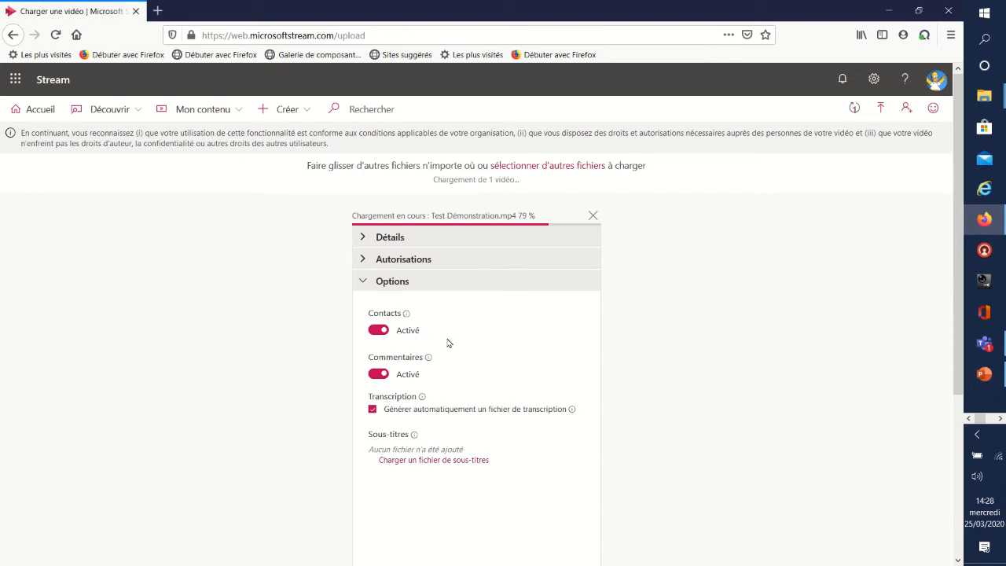
click(429, 358)
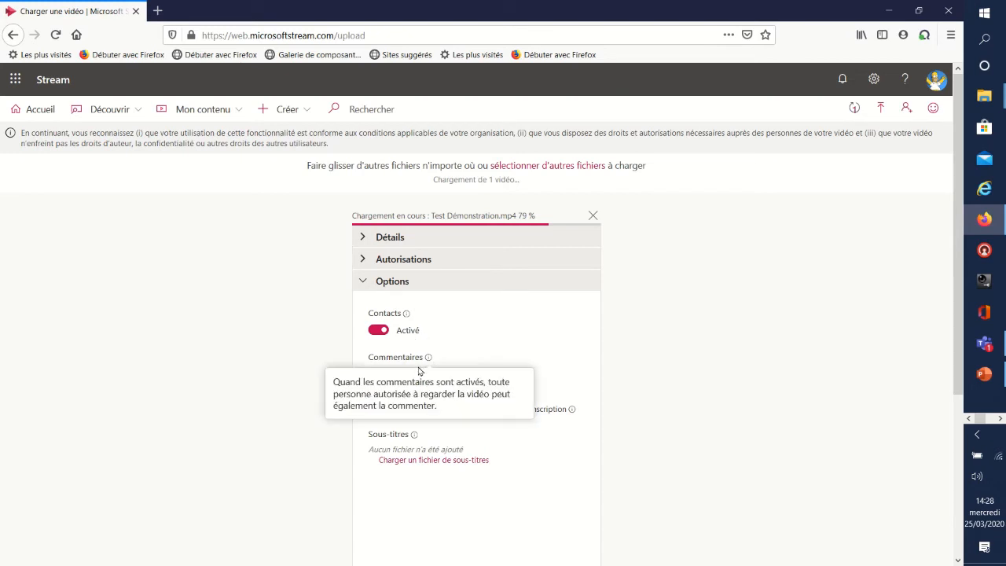
click(558, 370)
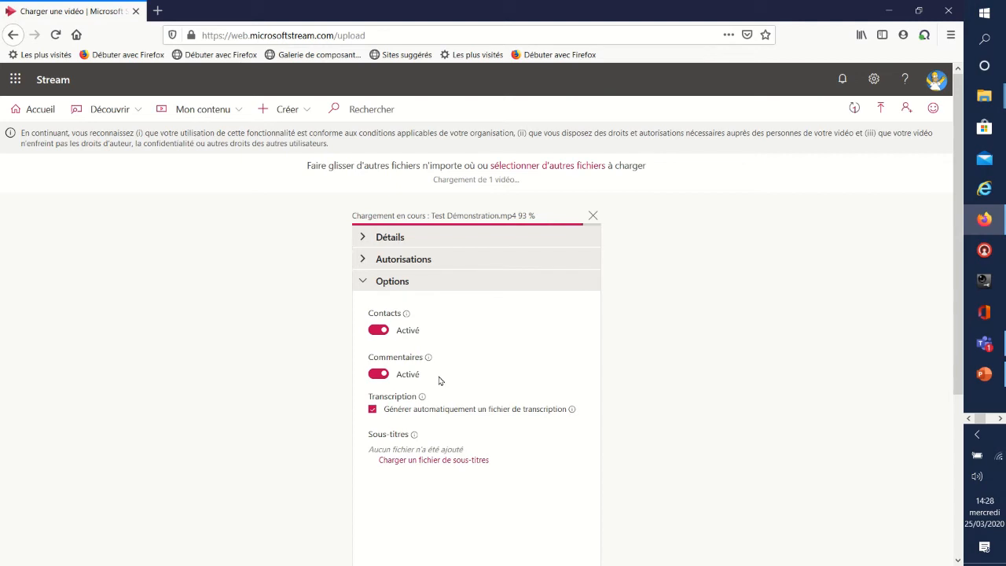
scroll(438, 380, down, 3)
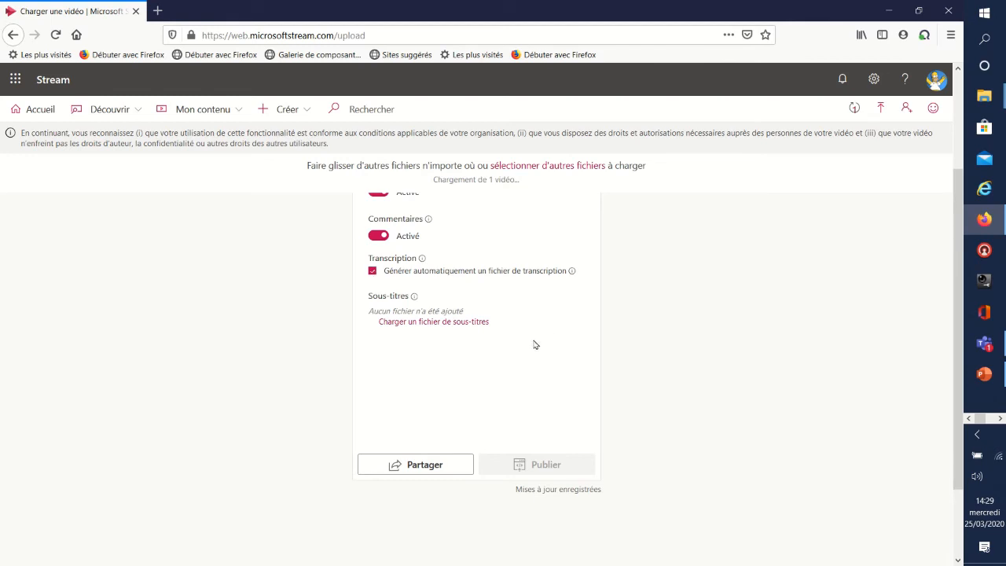
scroll(534, 344, up, 3)
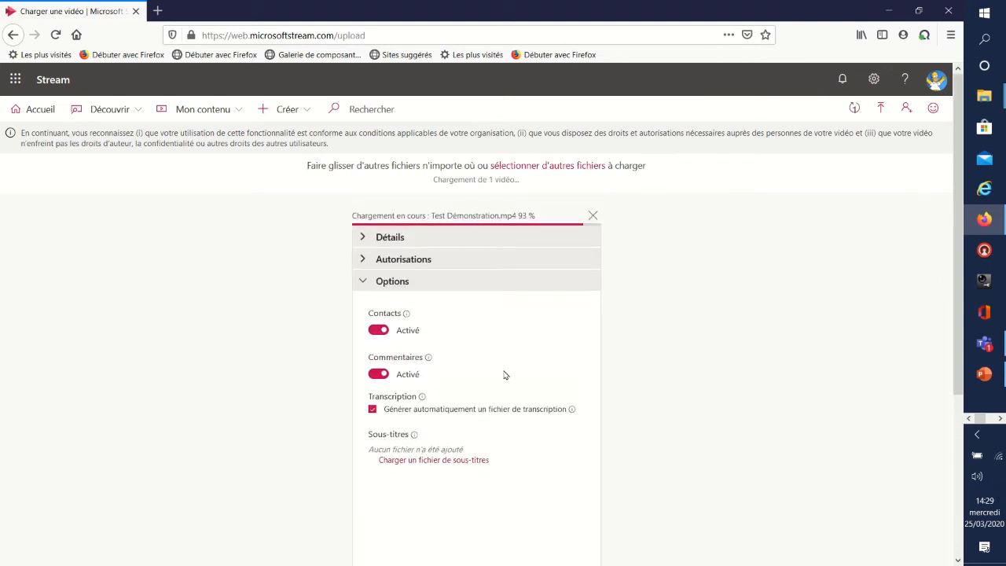
Step: Review the video's details once more and publish the video
click(365, 238)
scroll(460, 338, down, 3)
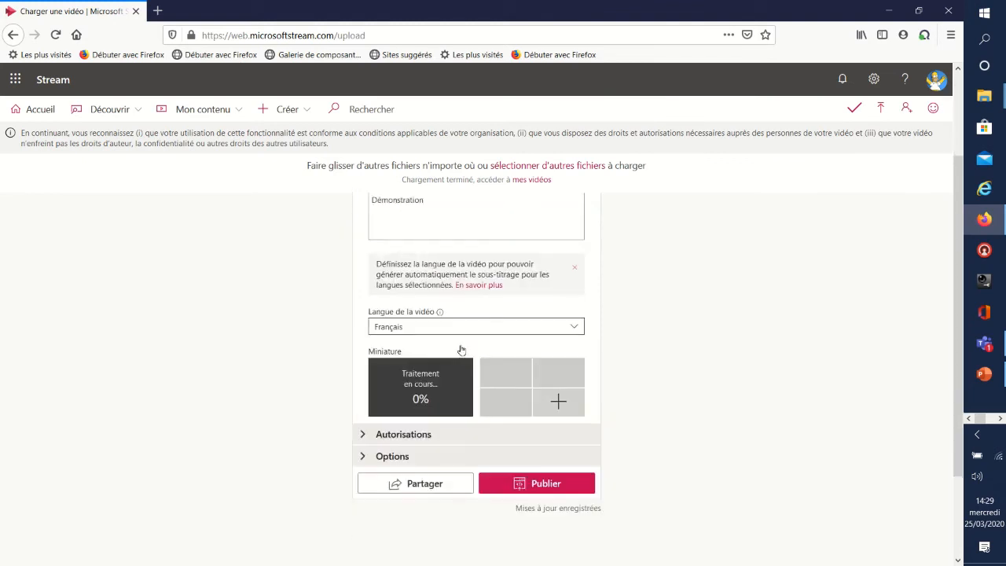
scroll(462, 349, down, 2)
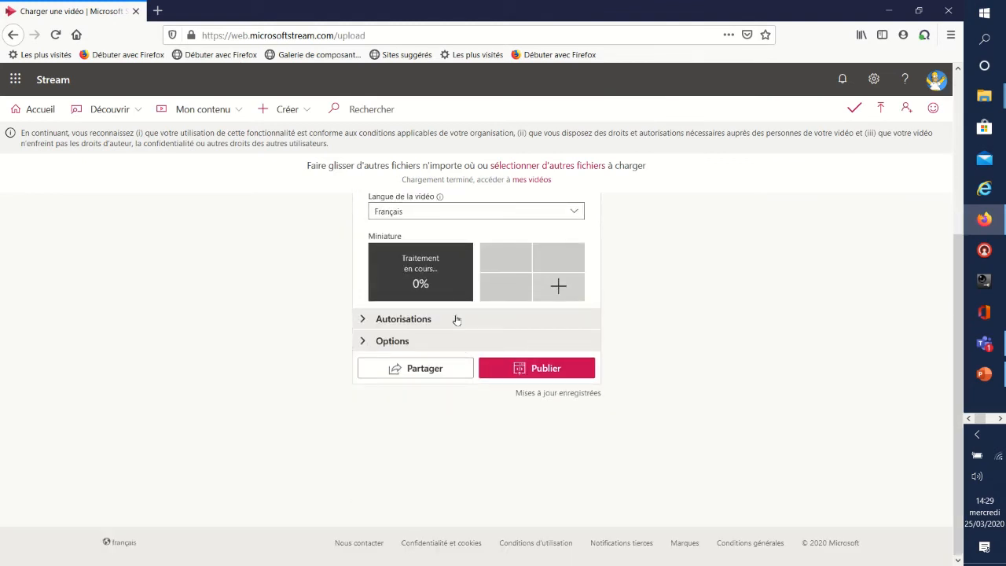
scroll(456, 319, up, 4)
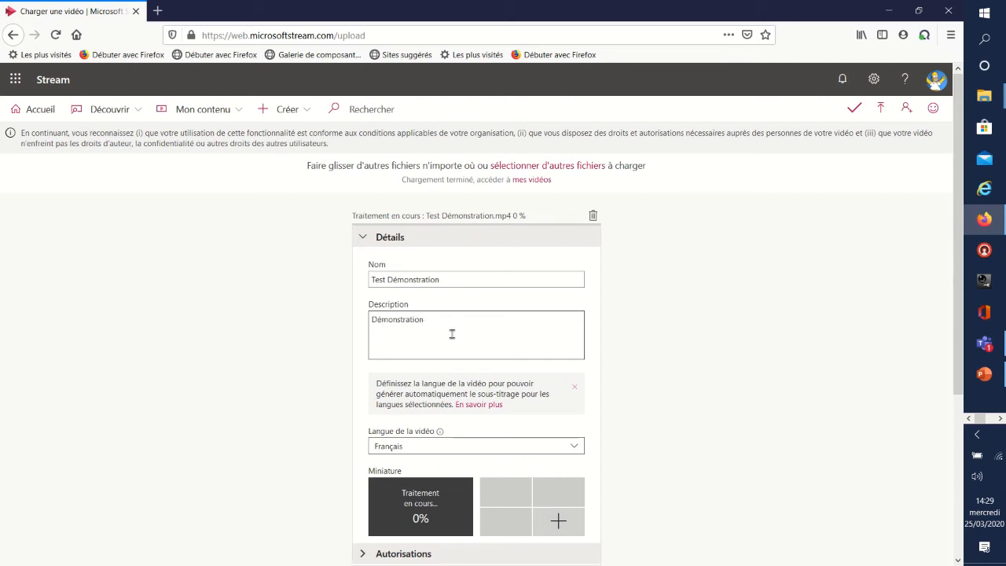
scroll(452, 334, down, 3)
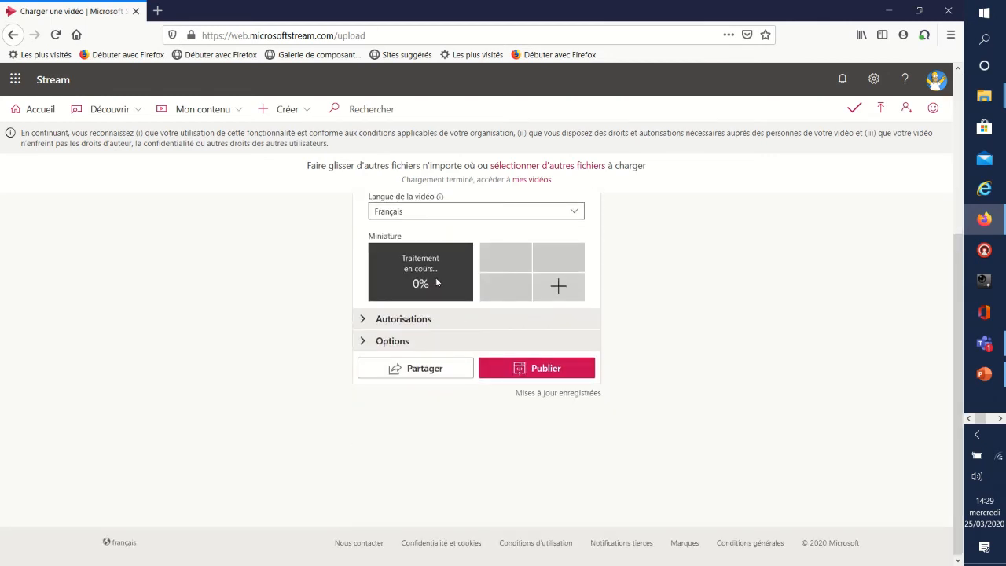
scroll(436, 282, up, 2)
scroll(434, 285, down, 2)
click(540, 369)
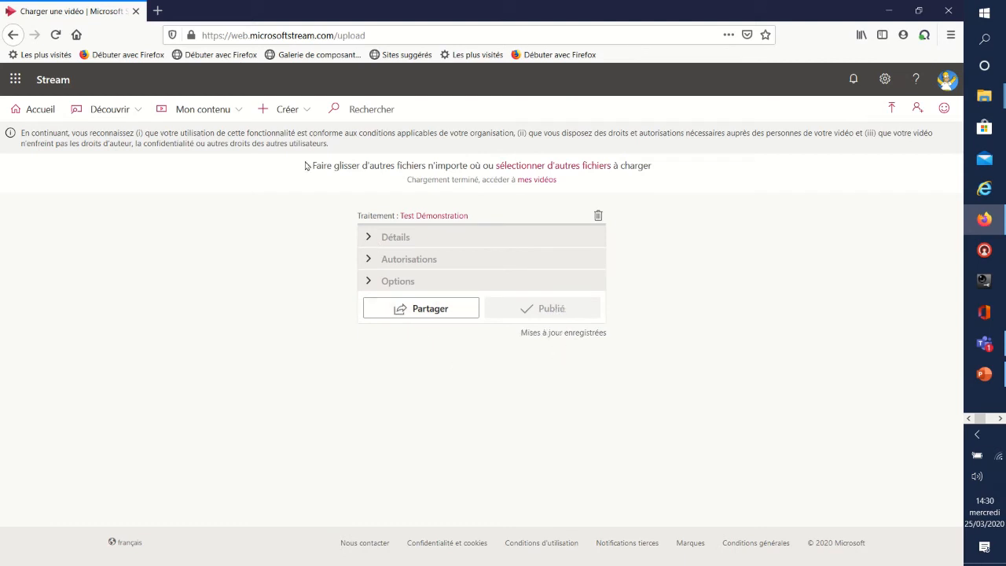
Step: In the own videos list, open the sharing options of Test Démonstration, copy the direct video link and close them
click(207, 113)
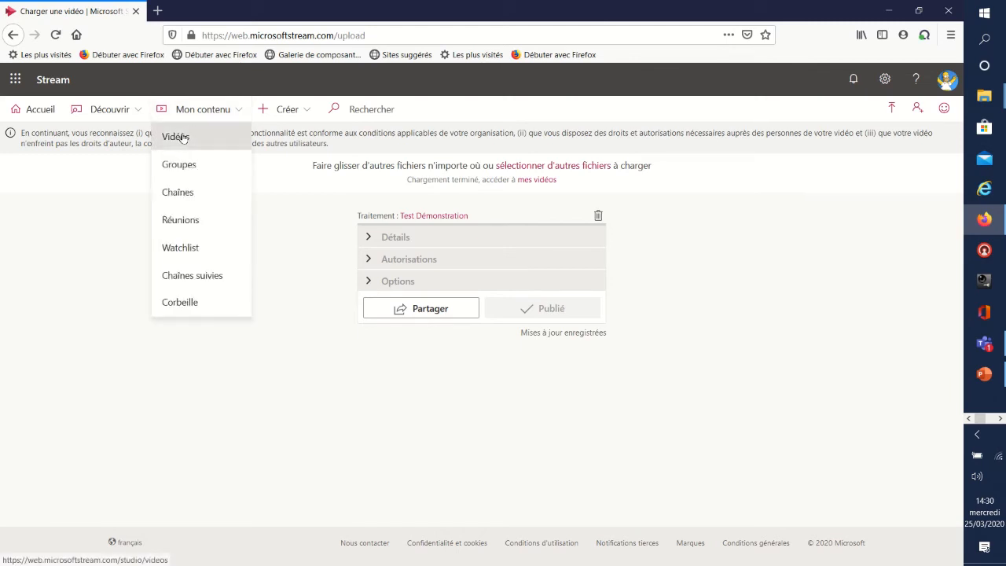
click(182, 138)
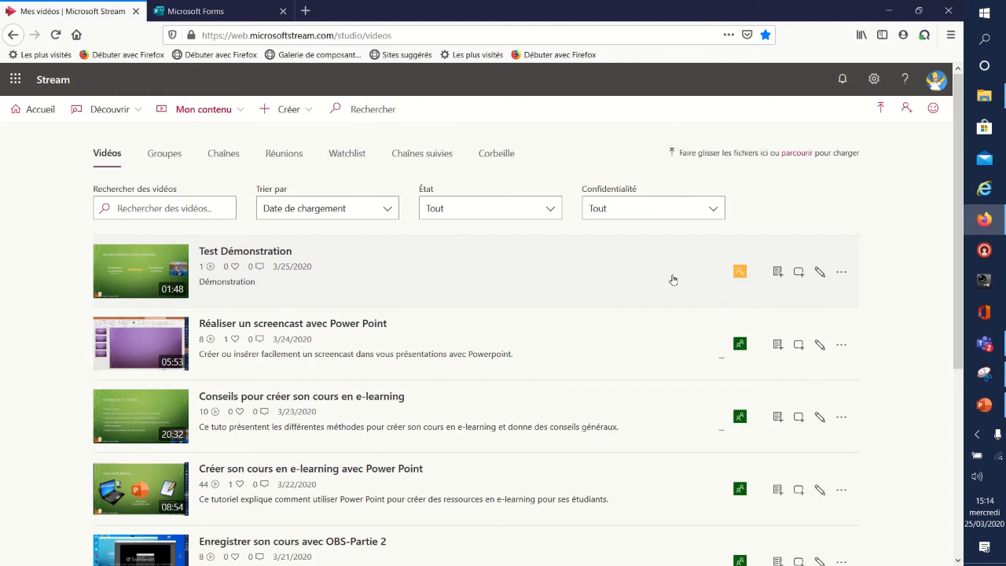
click(840, 273)
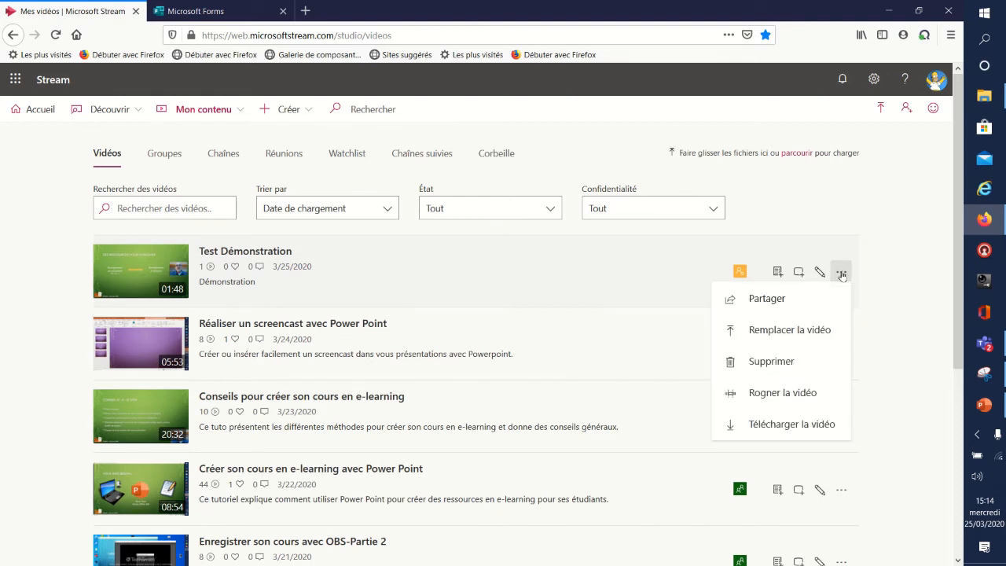
click(778, 302)
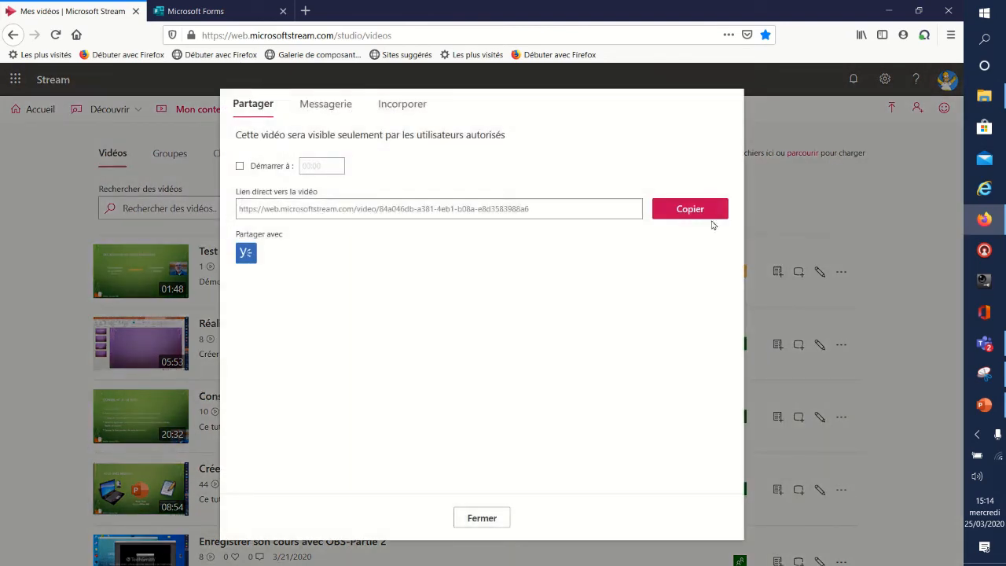
click(685, 212)
click(482, 517)
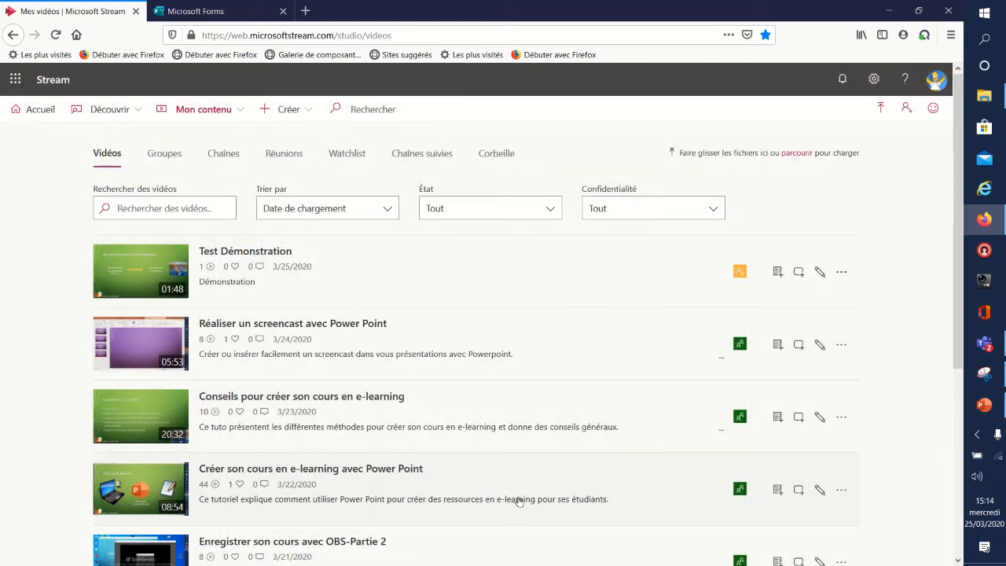
Step: Edit the Test Démonstration video's description to "Démonstration uB" and apply the change
click(820, 272)
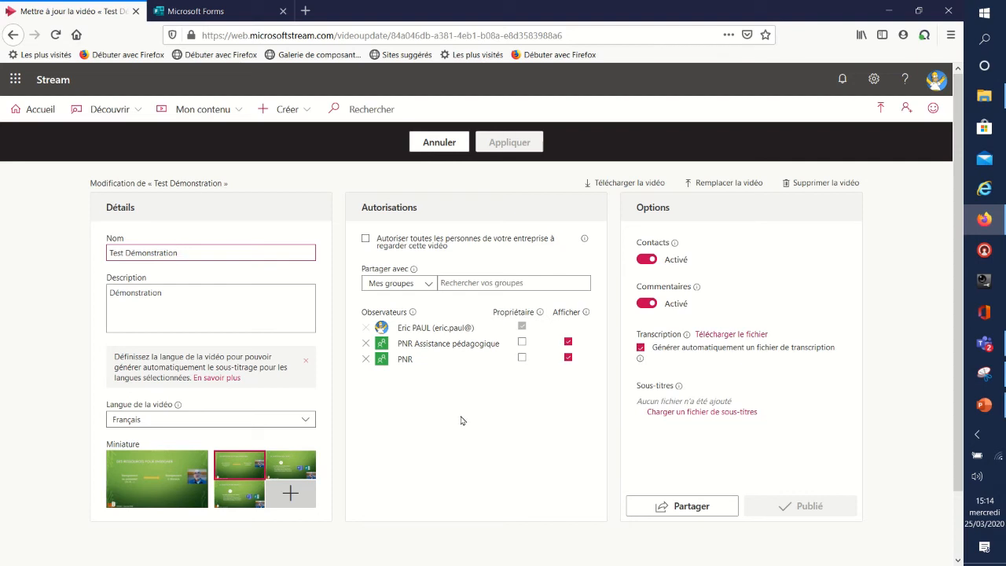
click(275, 297)
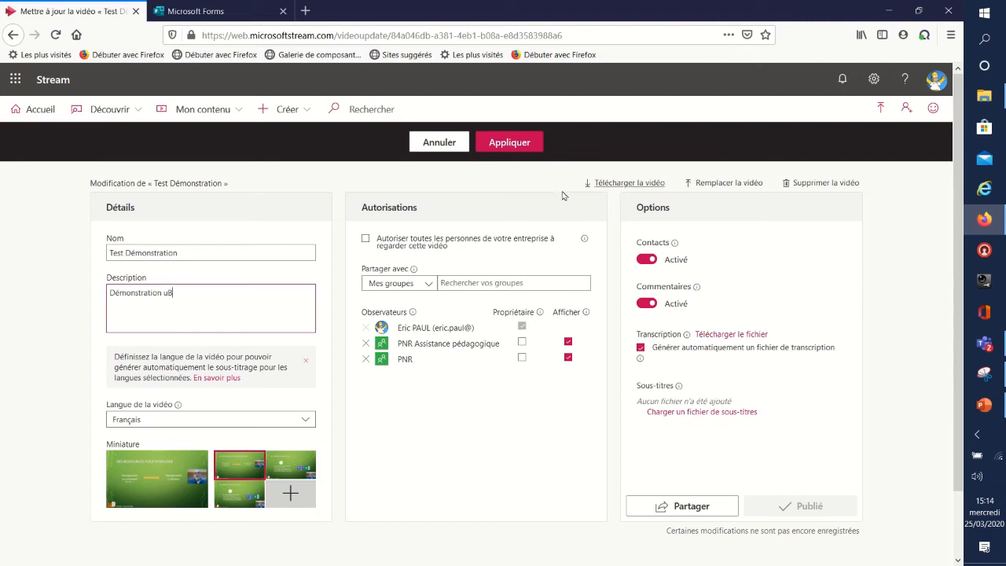
click(504, 144)
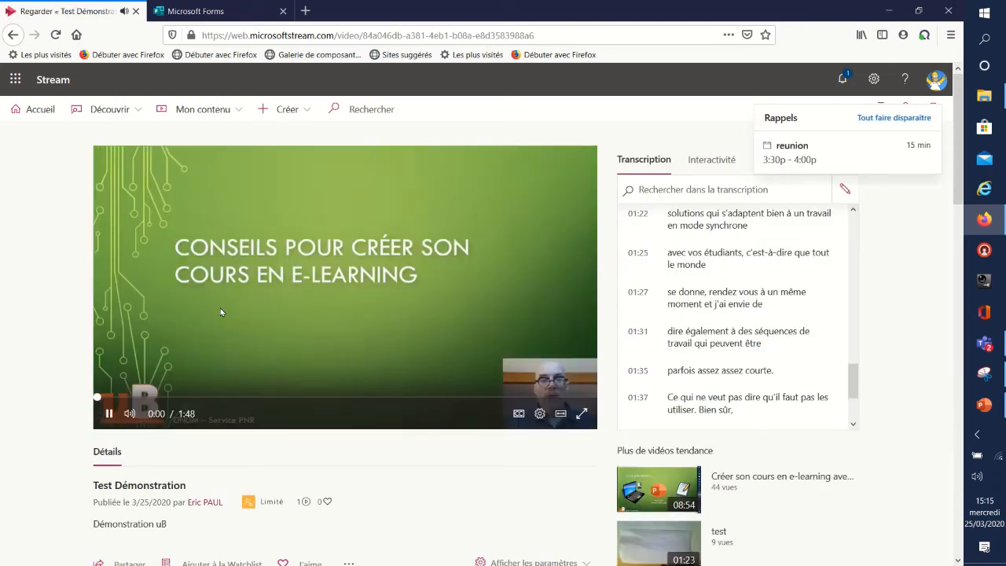
Step: Play the opening seconds of Test Démonstration and pause it, dismissing all calendar reminders along the way
click(109, 413)
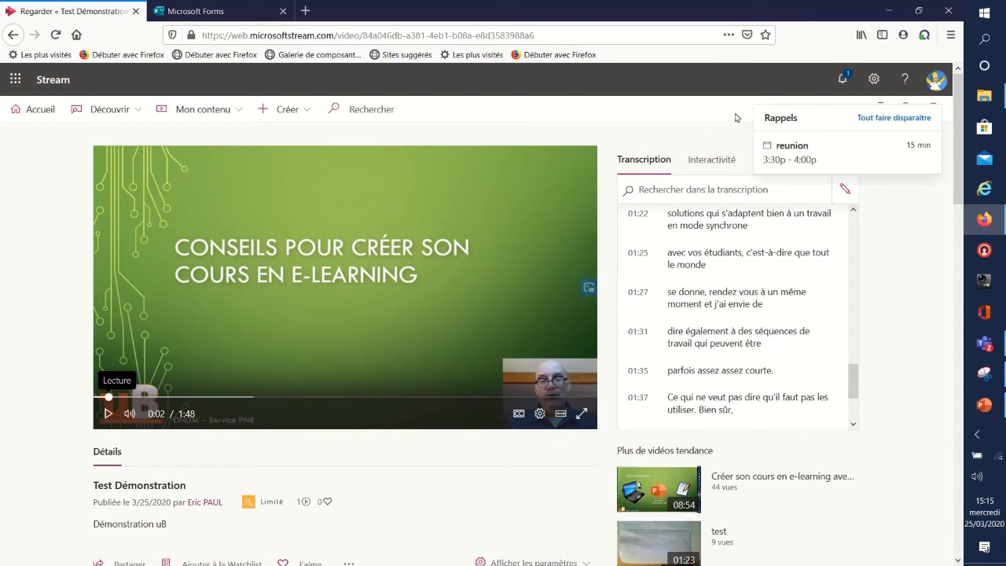
click(875, 122)
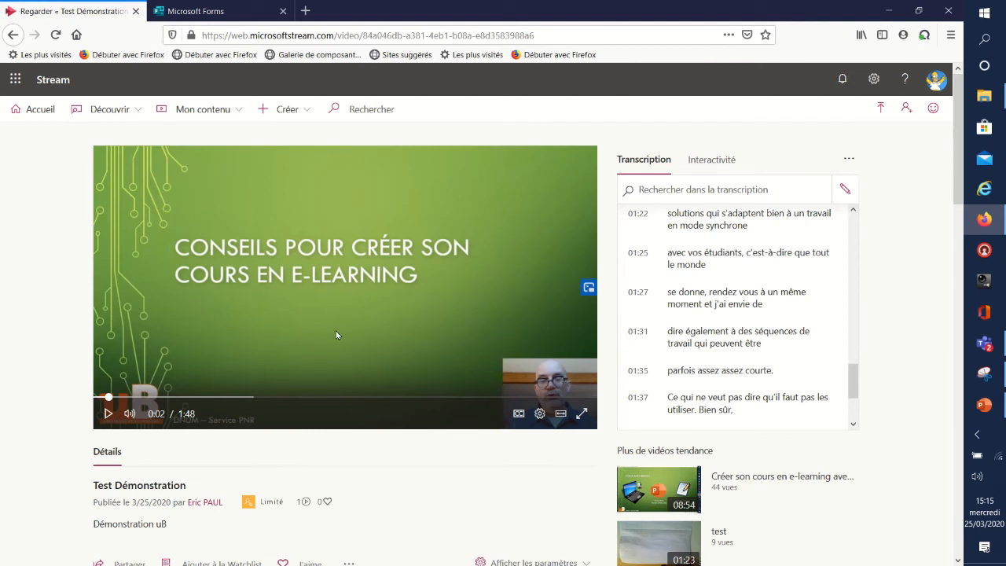
click(109, 413)
click(109, 413)
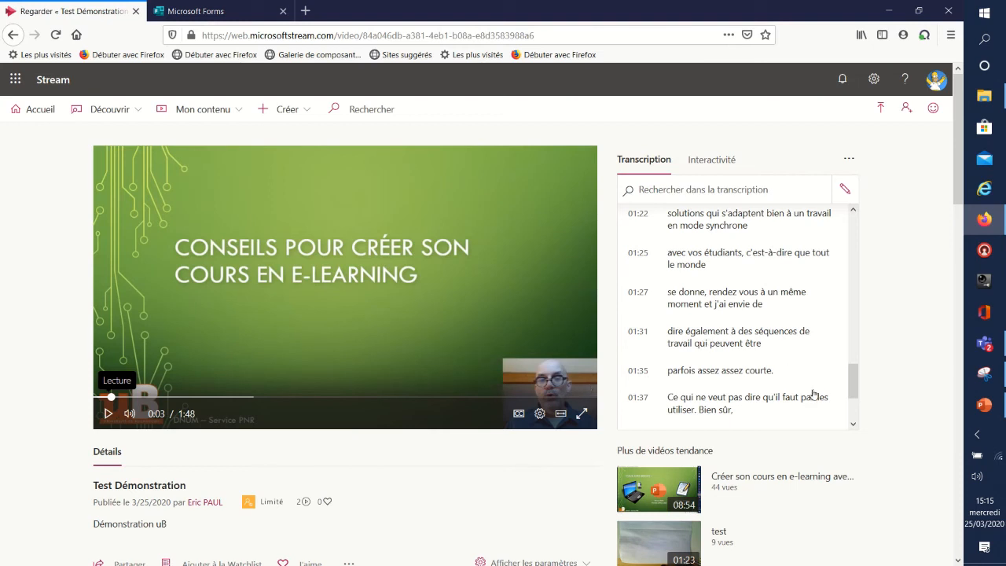
Step: Jump playback to the 01:18 transcript passage ("Toute cette famille de 2 solutions") and pause the video shortly after it
drag(852, 375, 857, 355)
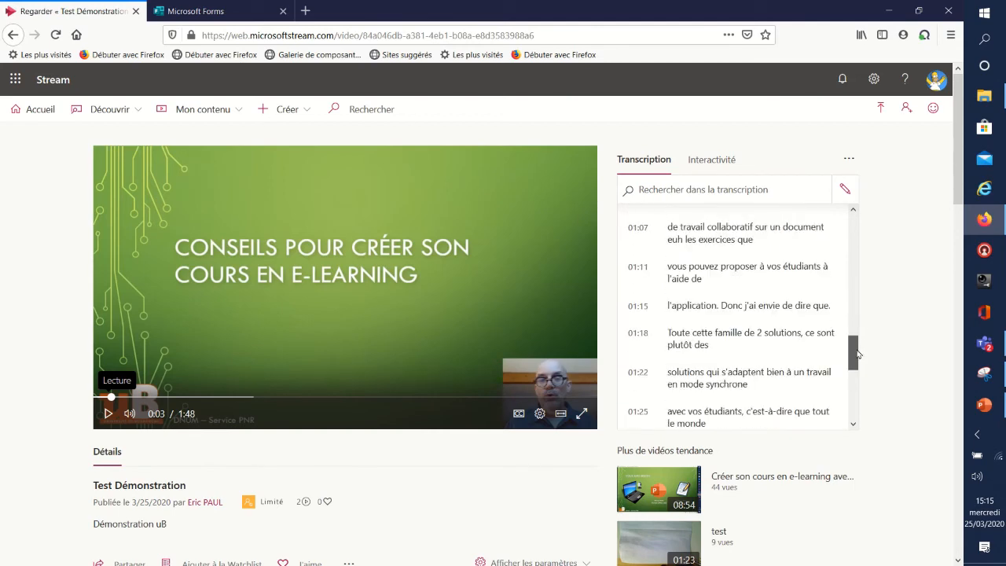
click(709, 339)
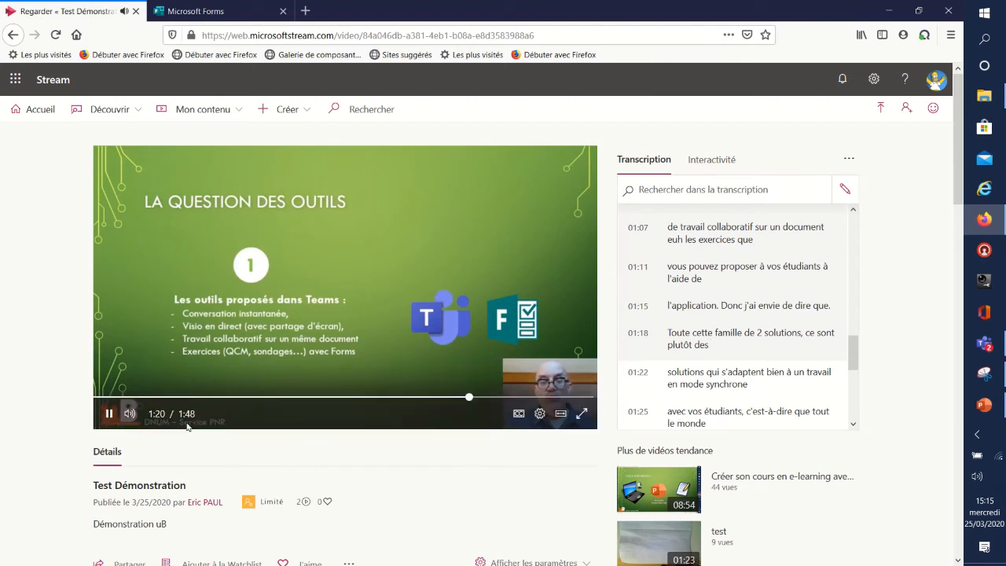
click(109, 413)
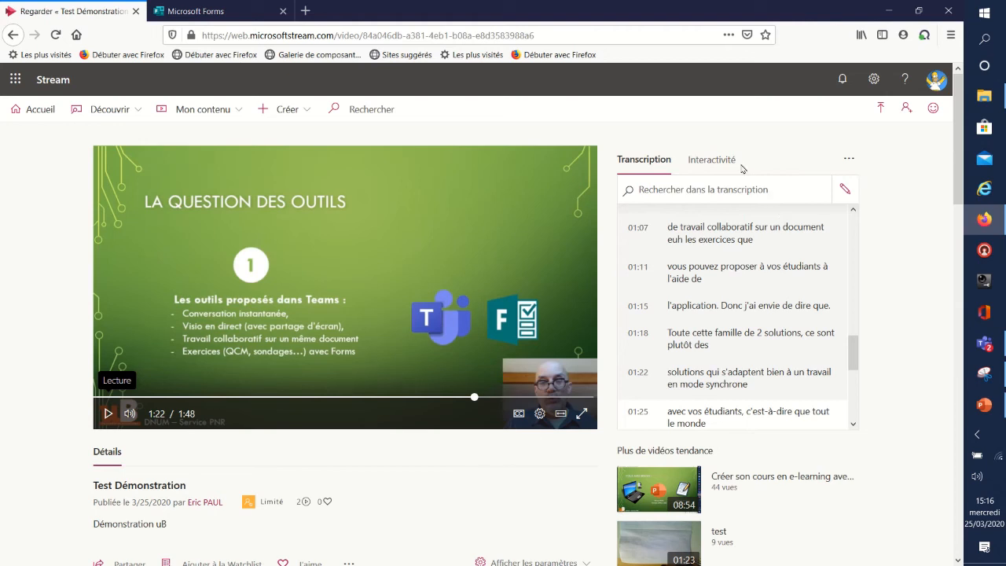
Step: Start adding a form to the video's interactivity and open Microsoft Forms from the form URL field
click(713, 160)
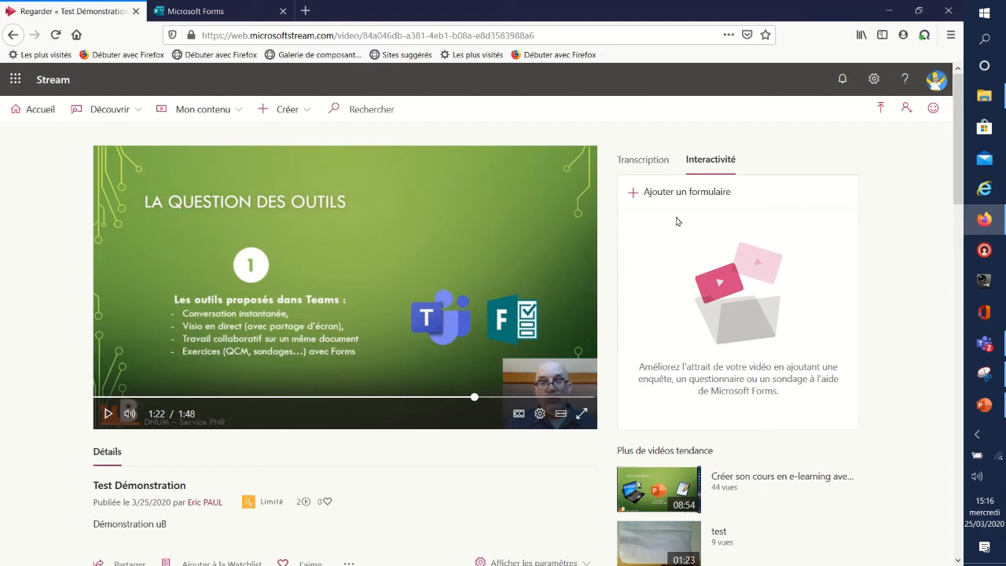
click(670, 195)
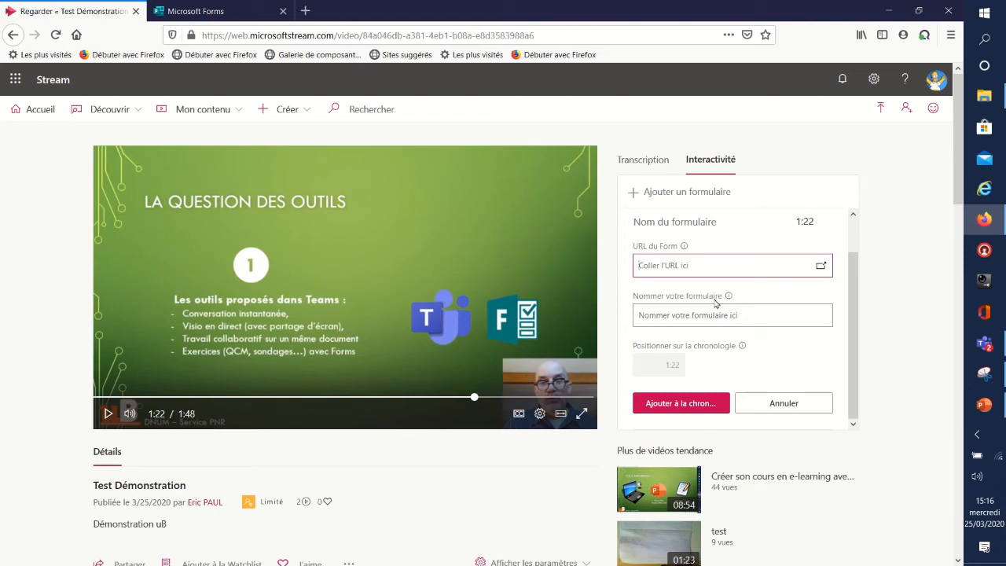
mouse_move(725, 293)
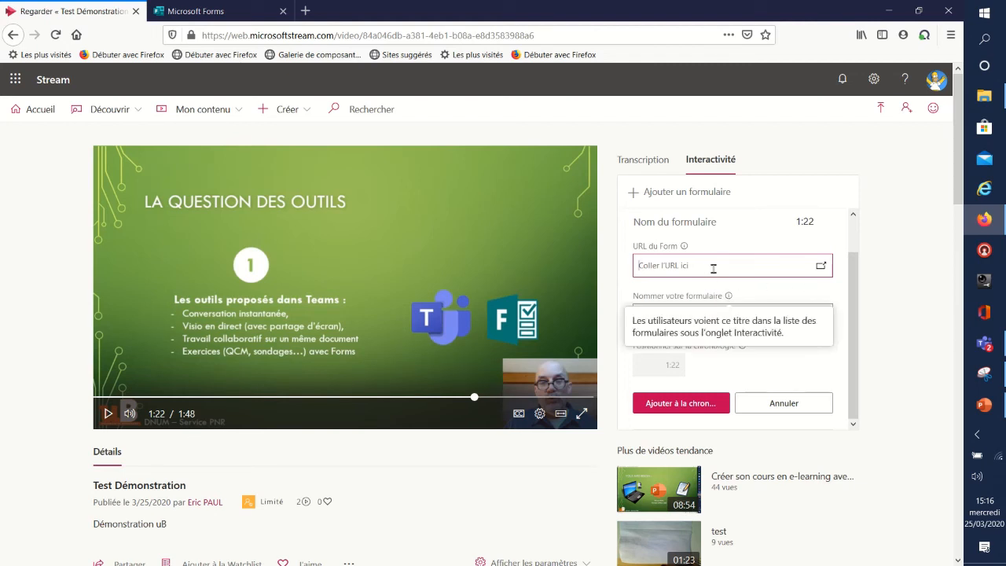
click(820, 269)
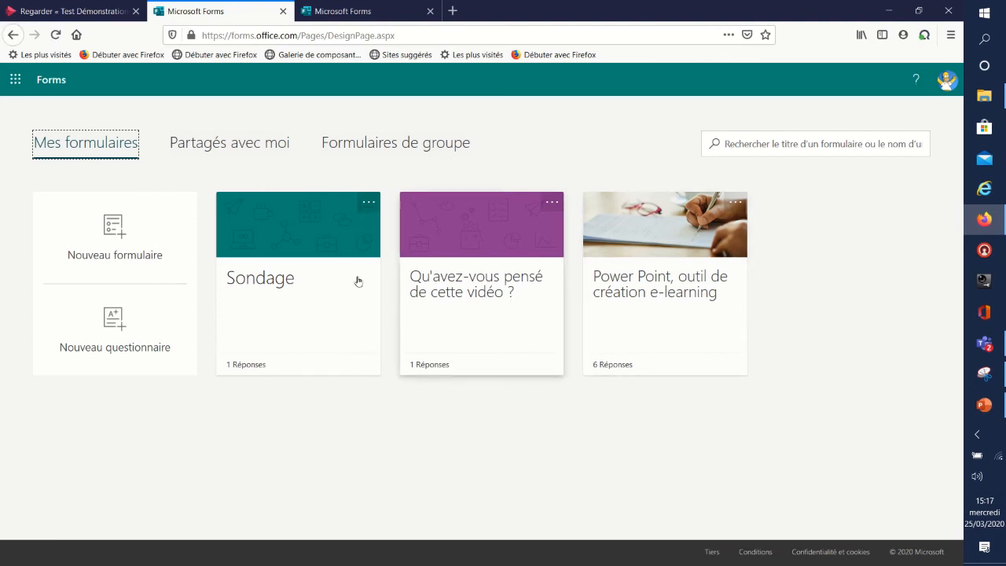
Step: Duplicate the form "Qu'avez-vous pensé de cette vidéo ?", return to Stream and try the clipboard link as the form URL
click(552, 203)
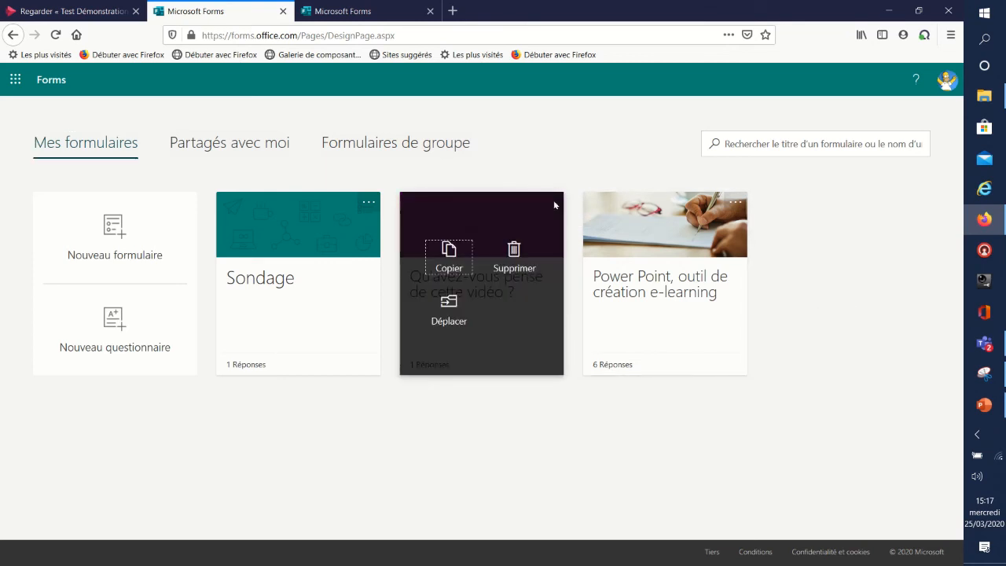
click(448, 253)
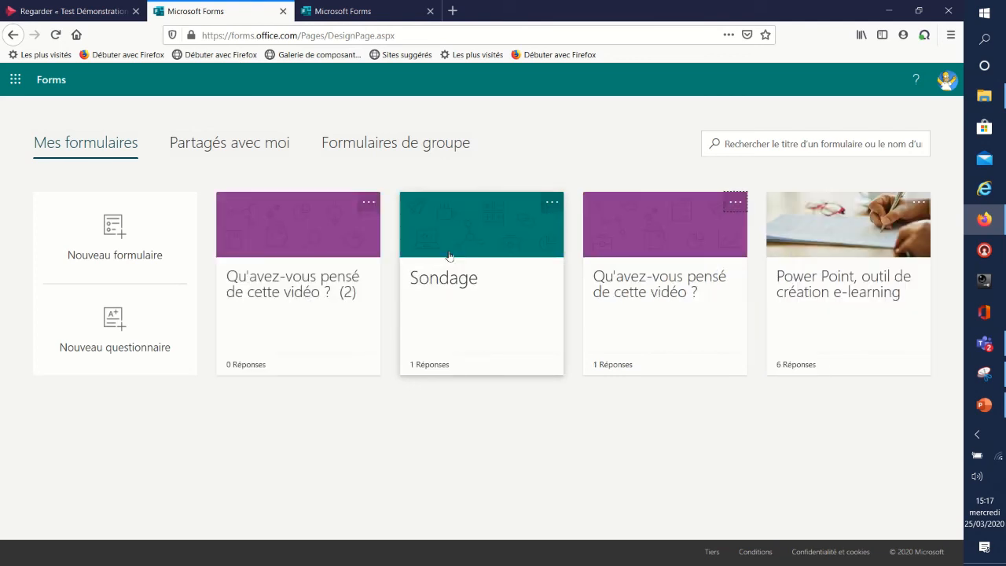
click(95, 14)
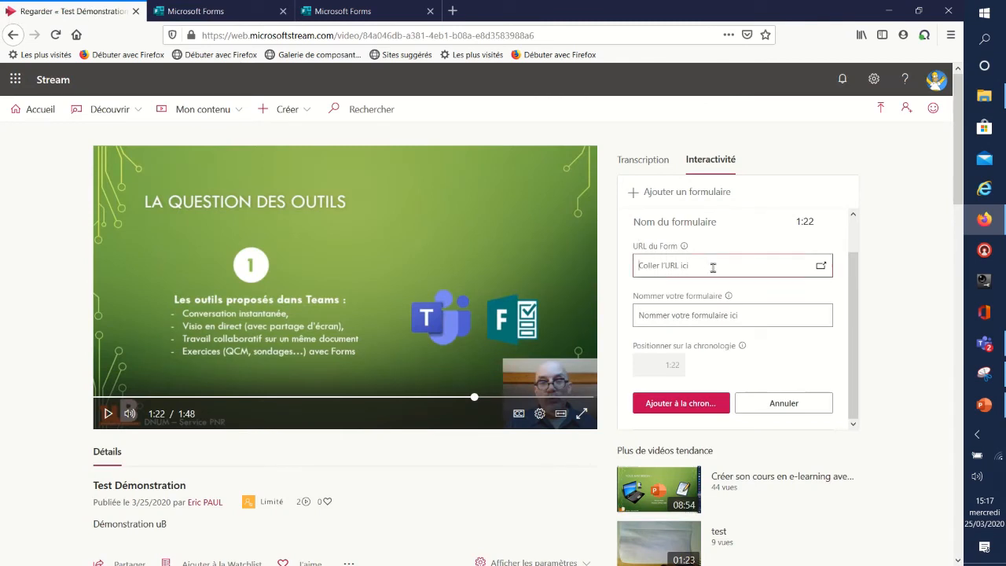
text(https://web.microsoftstream.com/video/84a046db-a381-4eb1-b08a-e8d3583988a6)
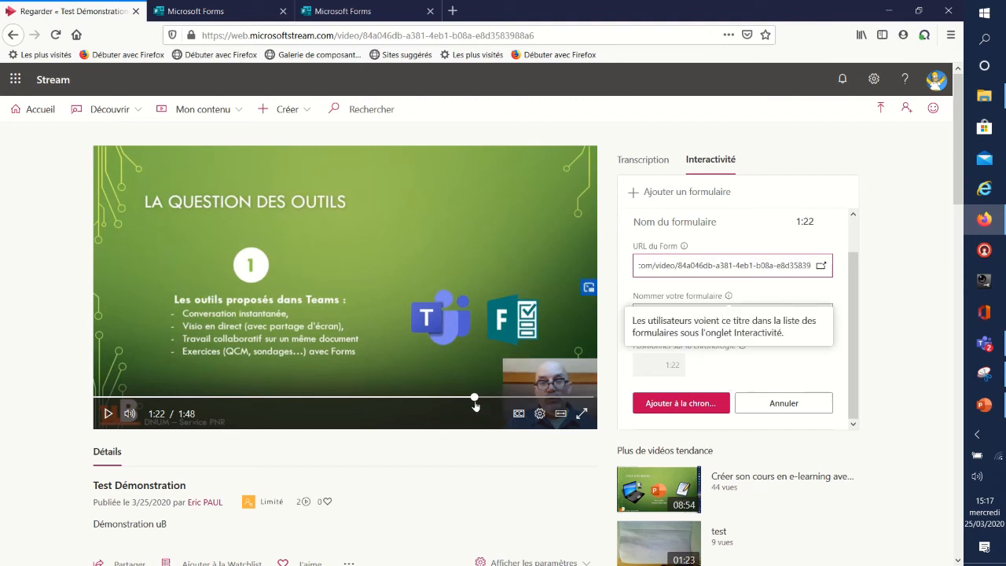
Step: Position the form at 1:47 on the video's timeline and name it Sondage
click(475, 399)
drag(475, 399, 626, 407)
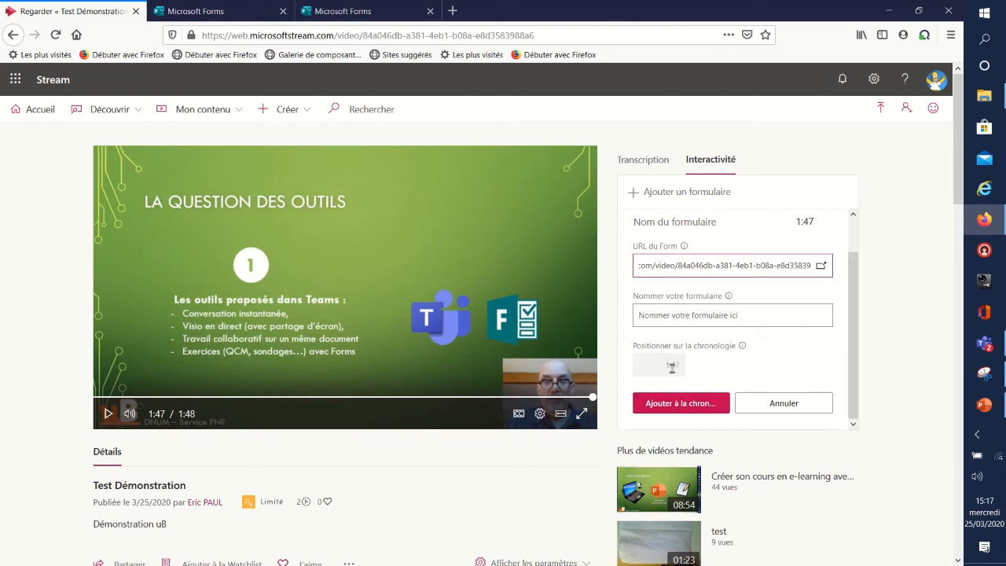
click(715, 317)
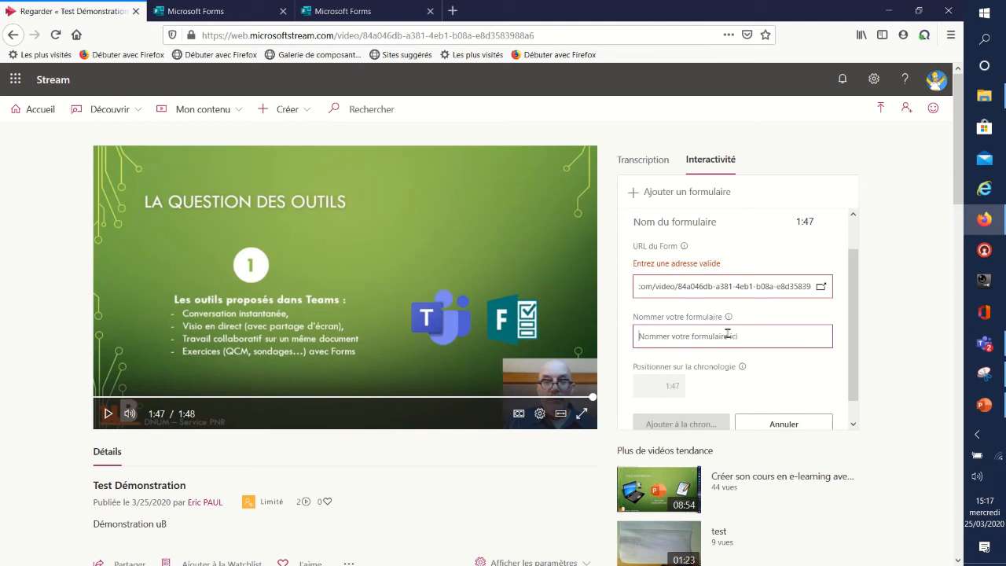
text(Sond)
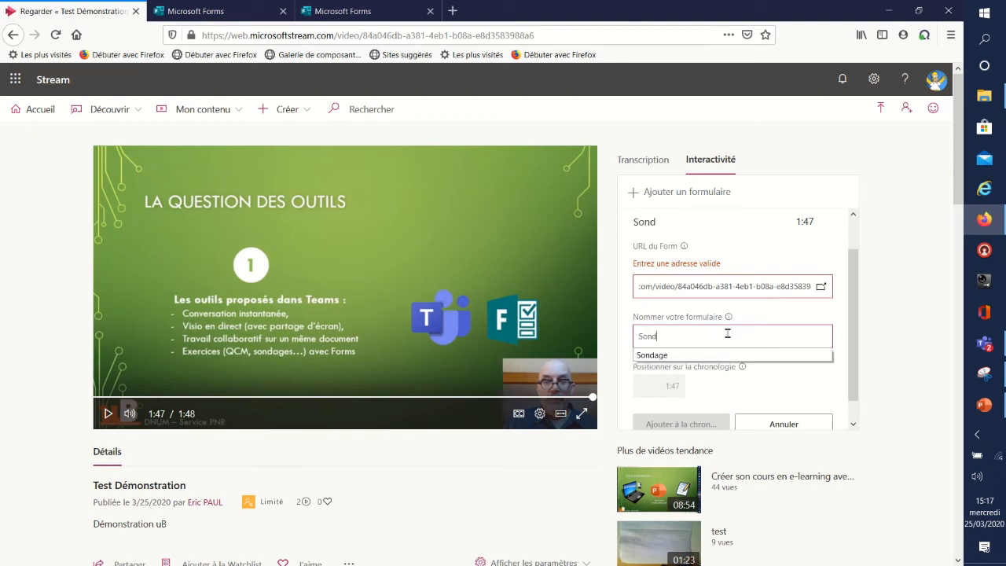
text(age)
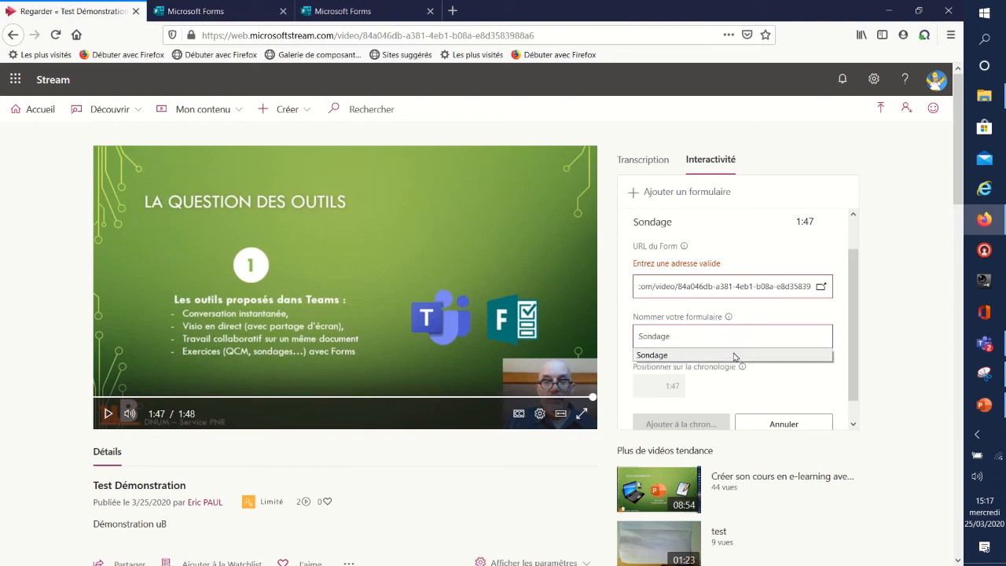
click(732, 354)
scroll(695, 399, down, 1)
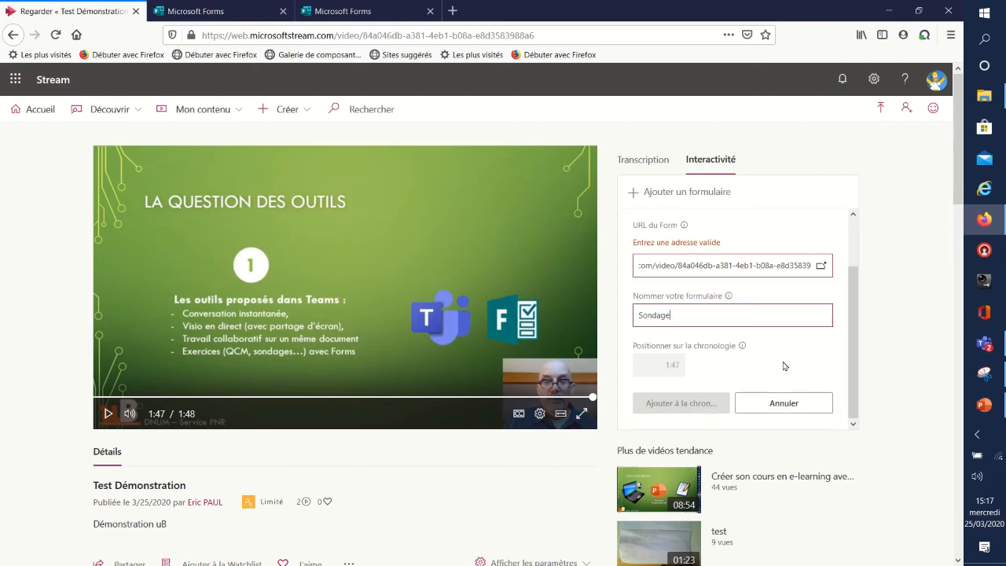
scroll(716, 360, down, 3)
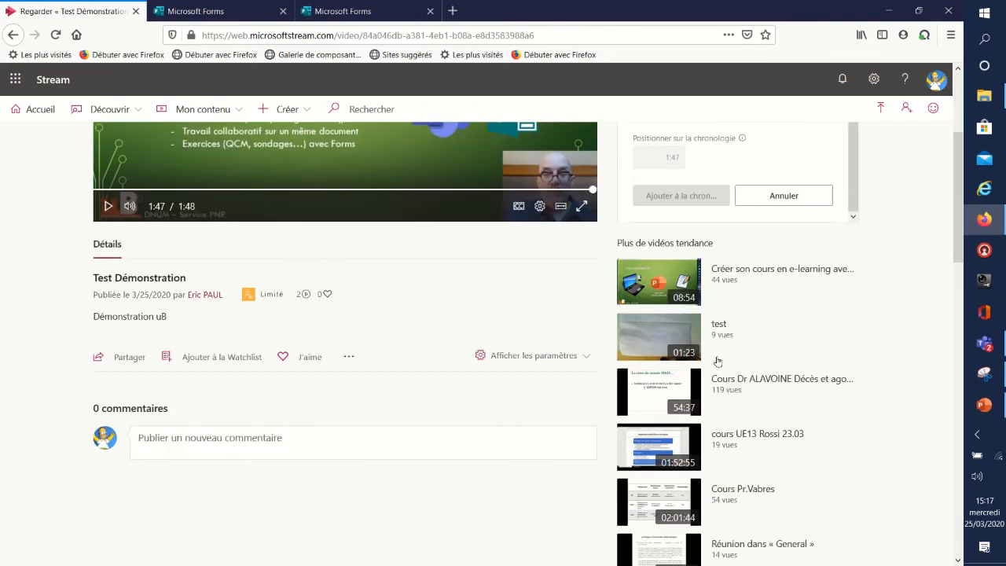
scroll(709, 260, up, 3)
mouse_move(723, 304)
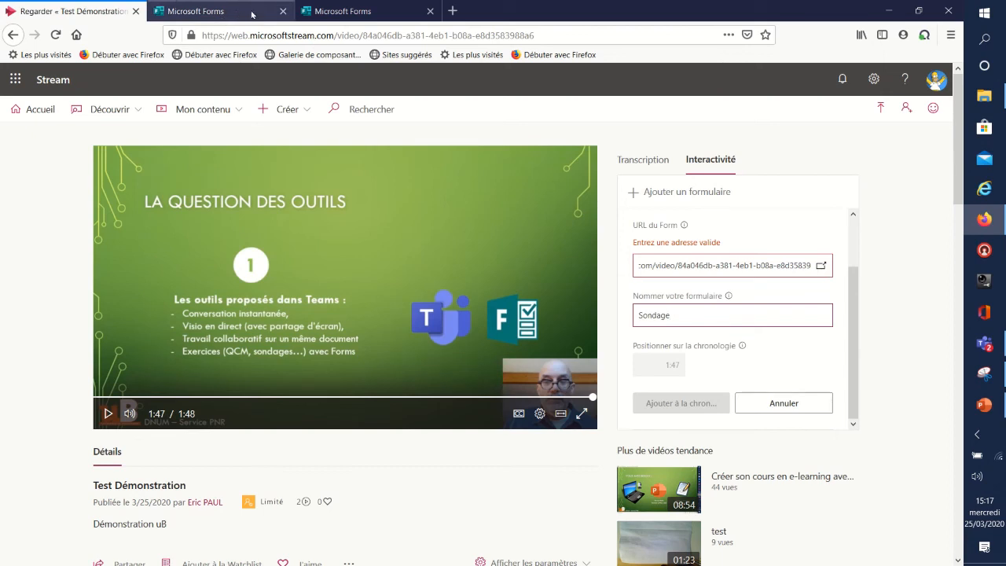
Step: Switch to Microsoft Forms, open the original form "Qu'avez-vous pensé de cette vidéo ?" and copy its response-collection link
click(365, 12)
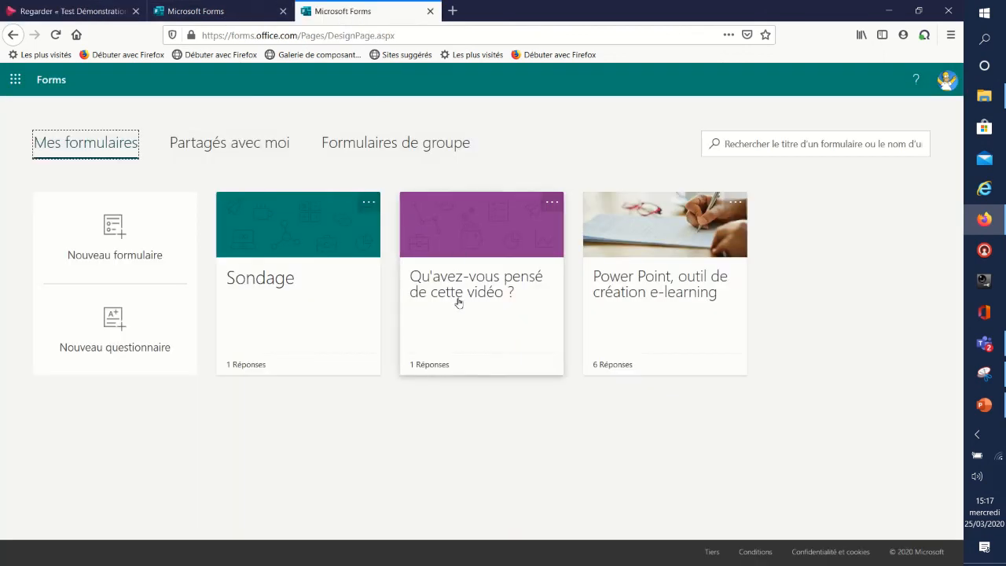
click(551, 204)
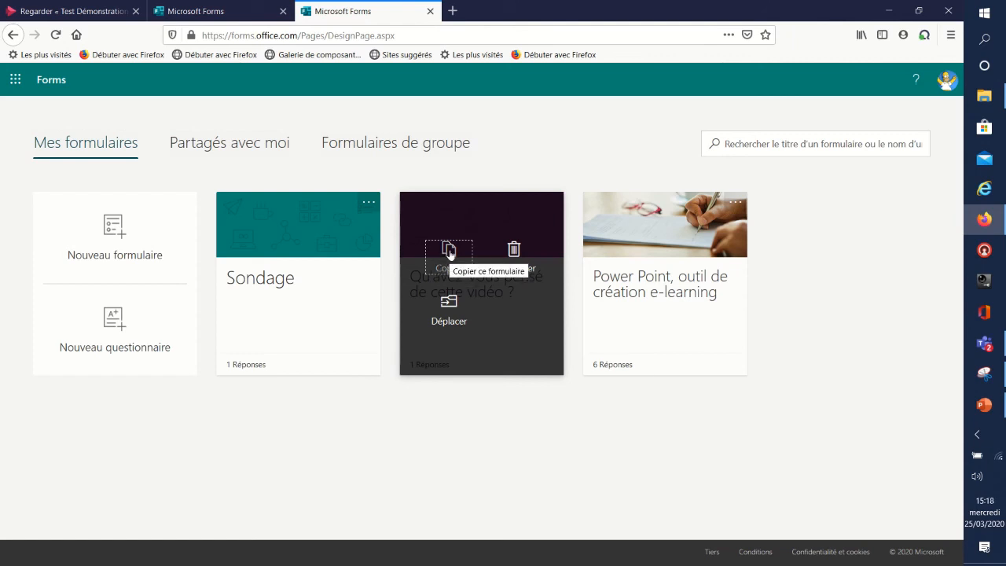
click(501, 310)
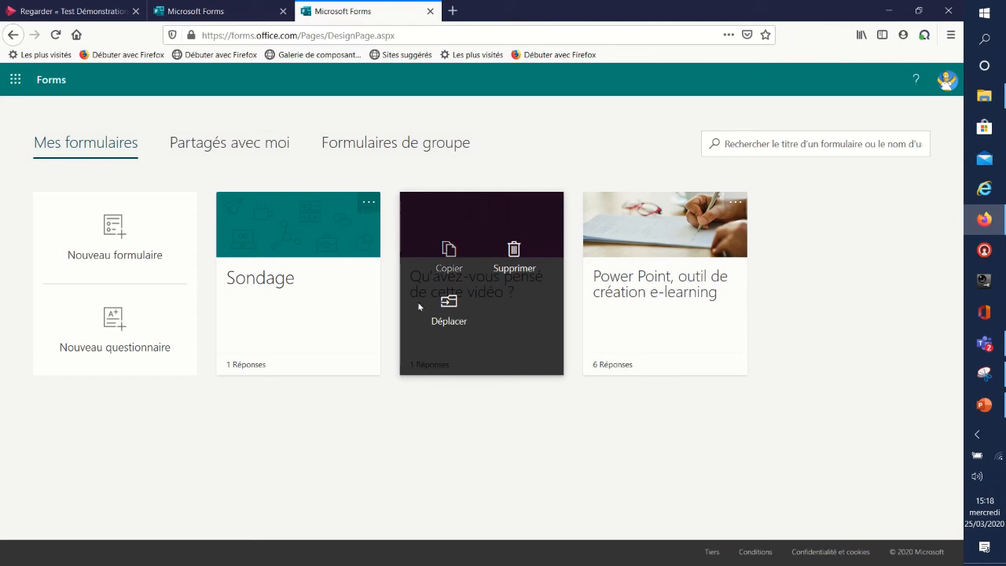
click(464, 279)
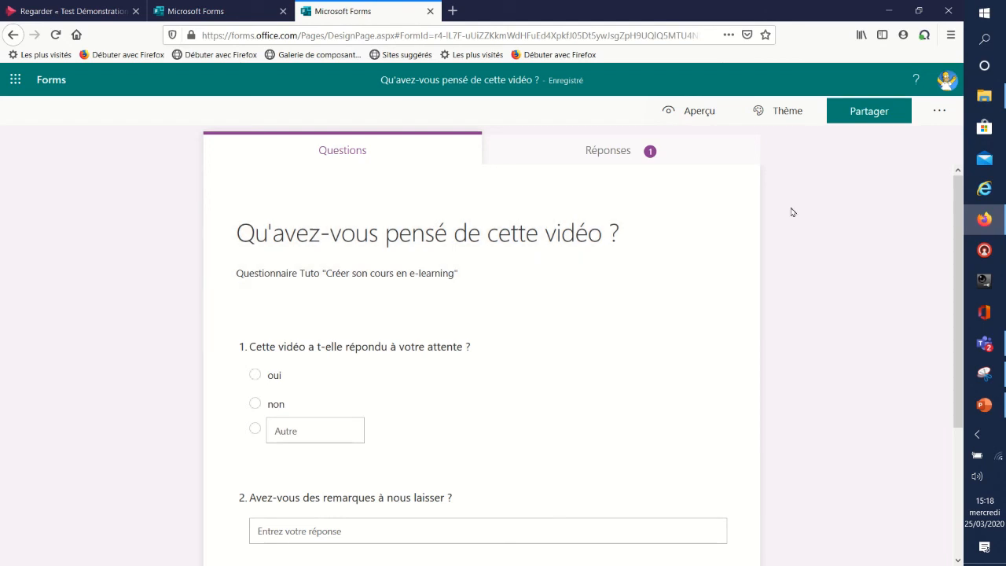
click(869, 115)
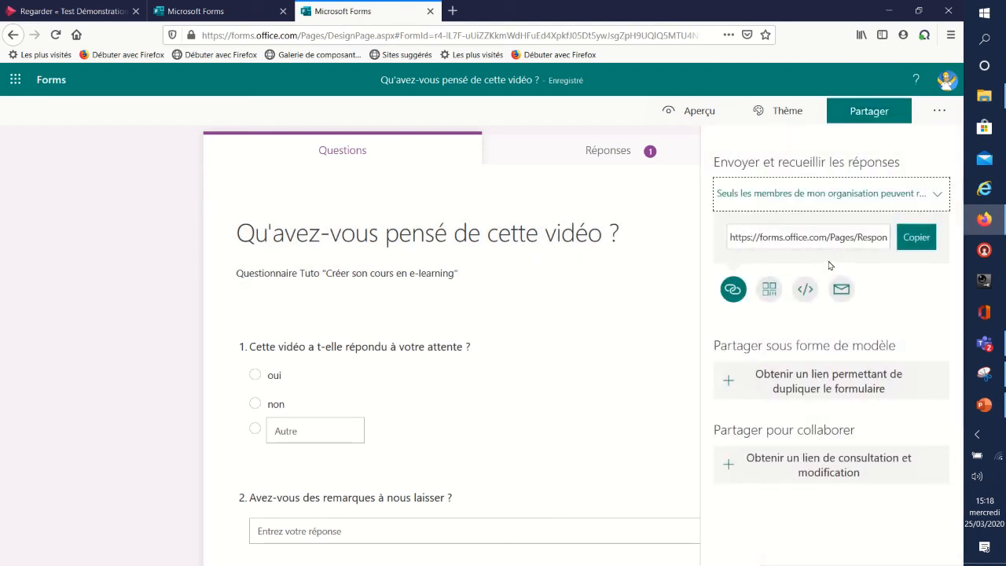
click(921, 241)
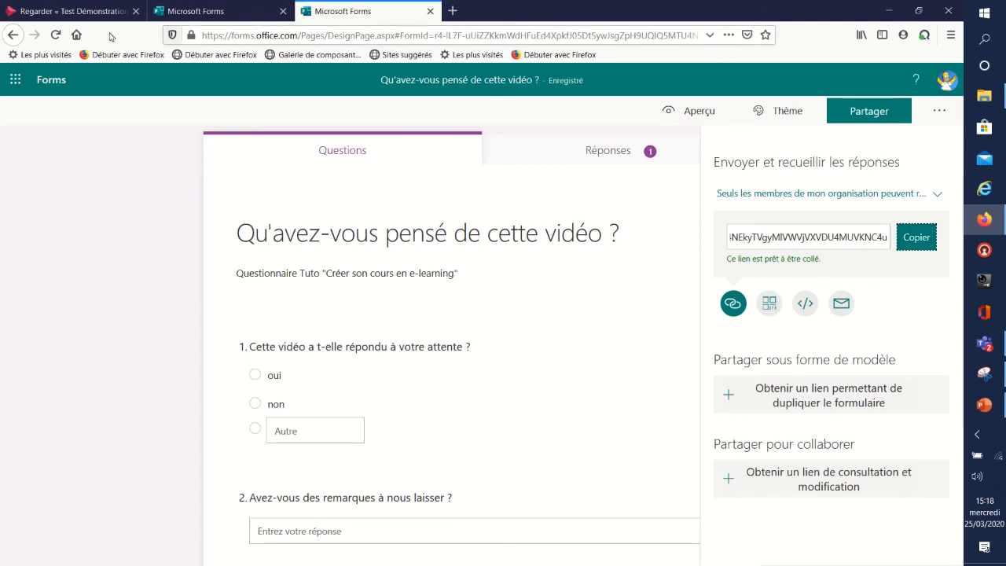
Step: Return to Stream, replace the form URL with the copied Forms link and add the Sondage form to the video's timeline
click(92, 17)
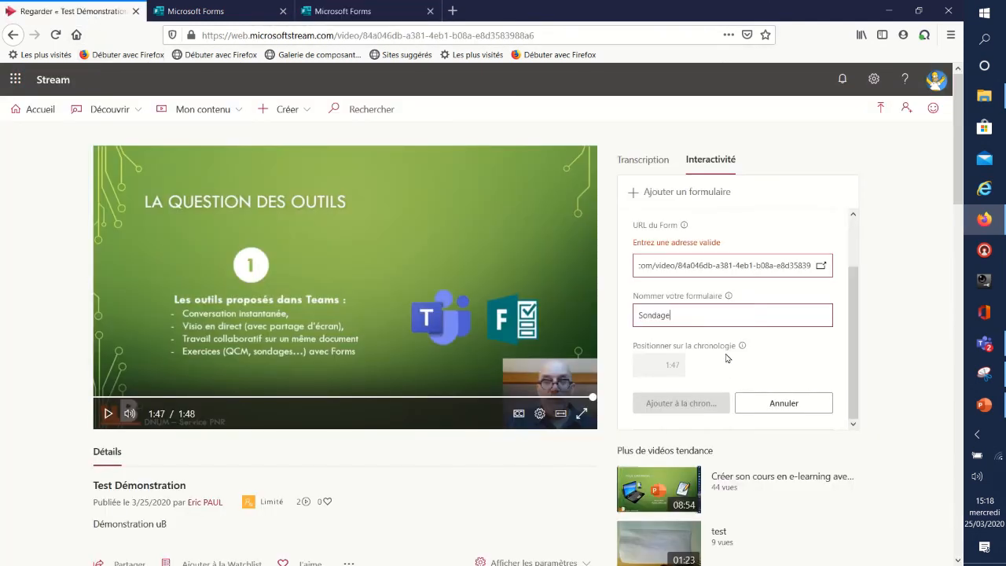
click(735, 266)
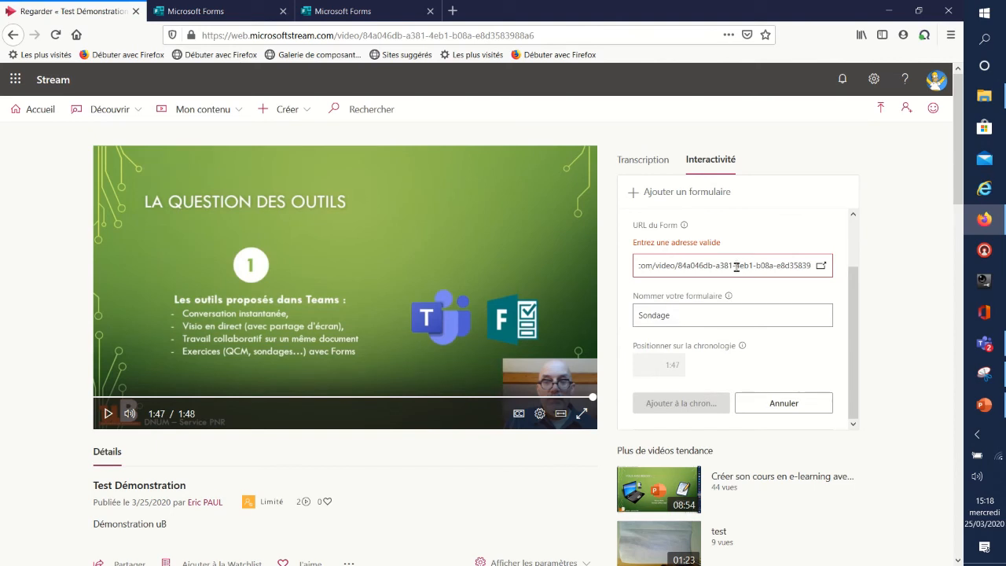
key(ctrl+a)
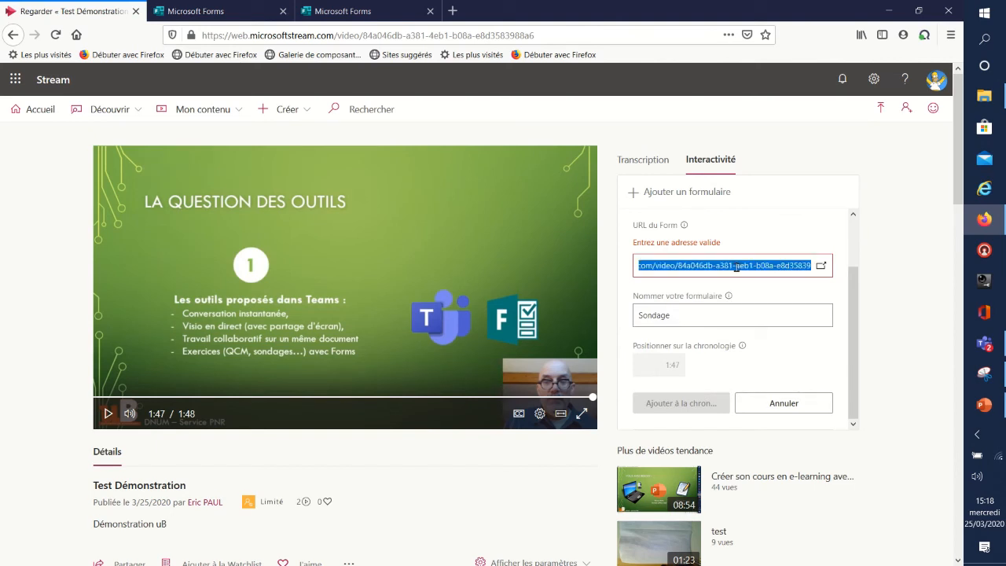
key(ctrl+v)
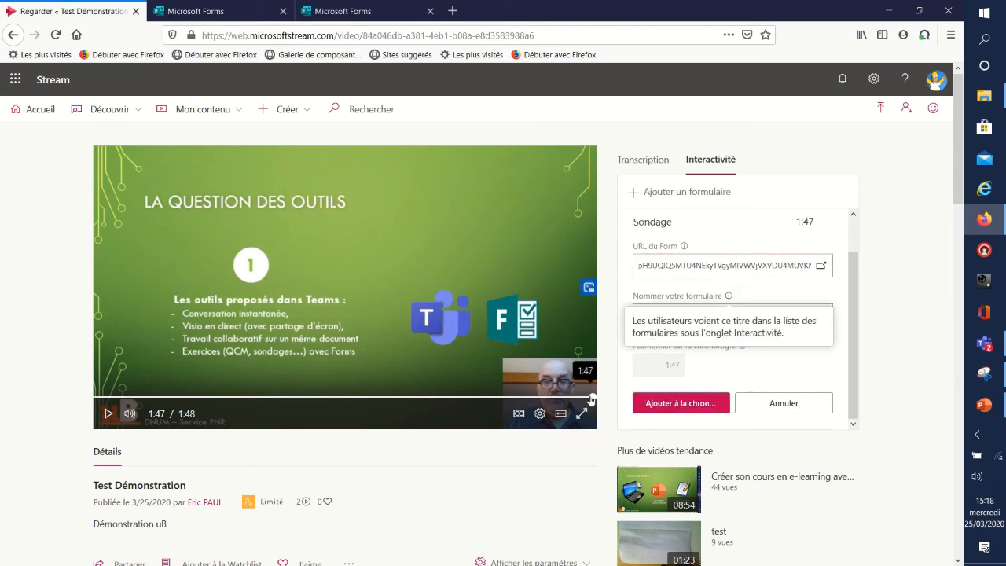
click(674, 403)
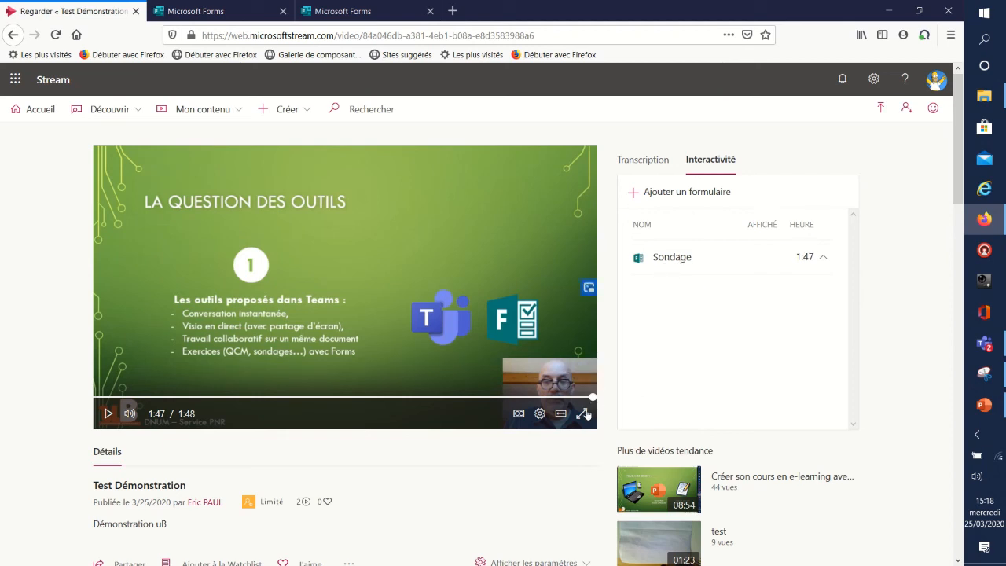
Step: Rewind the video to 1:45 and play it up to the Sondage form at 1:47
click(588, 398)
drag(588, 398, 580, 398)
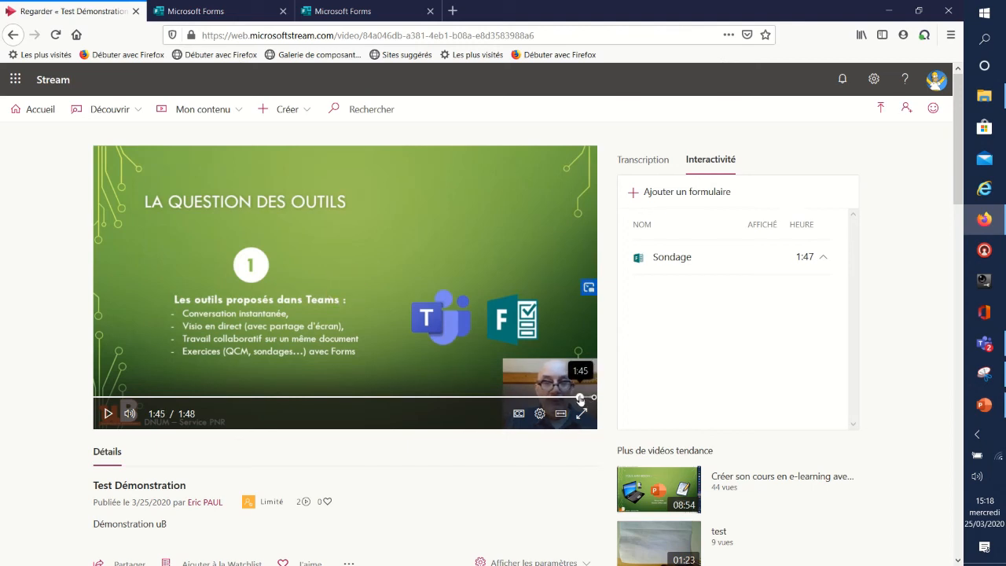
click(109, 414)
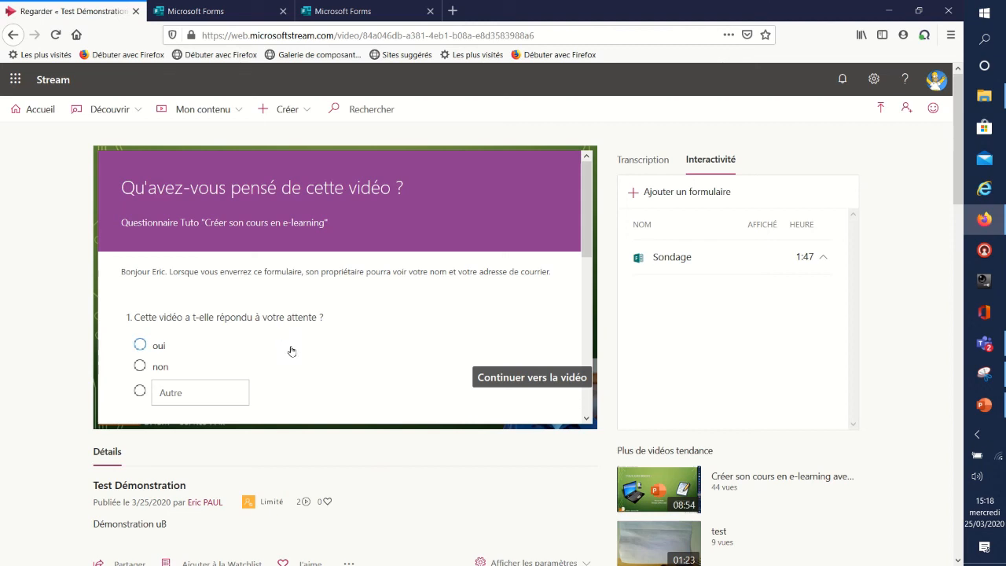
Step: Try out the embedded survey by answering "oui" to question 1 and rating the video four stars in question 3
scroll(286, 349, down, 2)
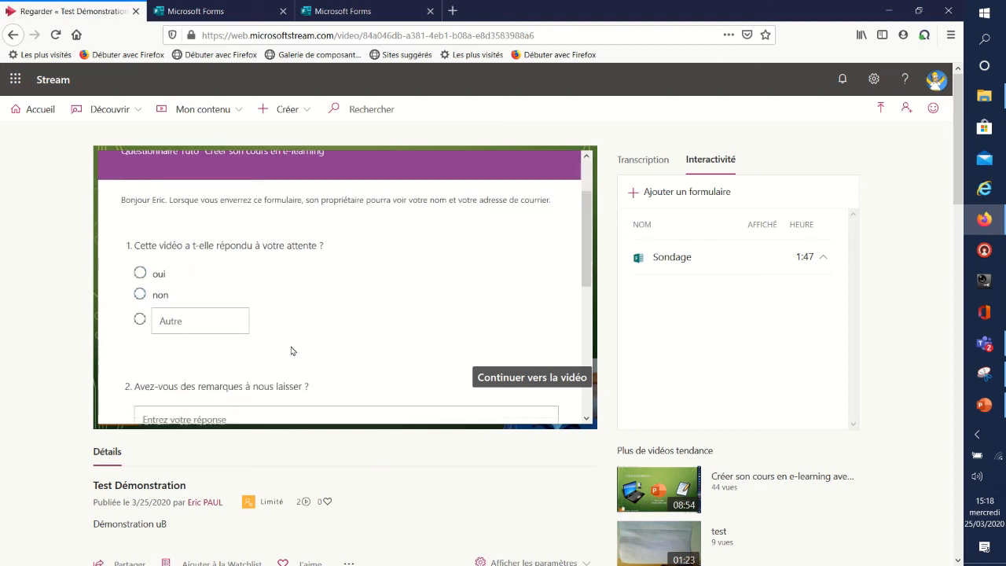
click(142, 274)
scroll(314, 304, down, 5)
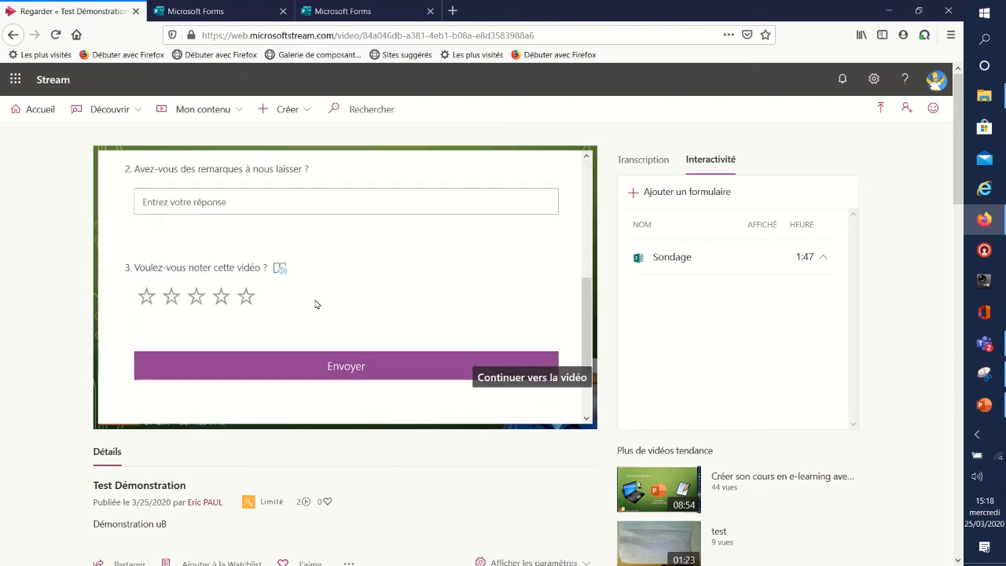
scroll(316, 304, up, 3)
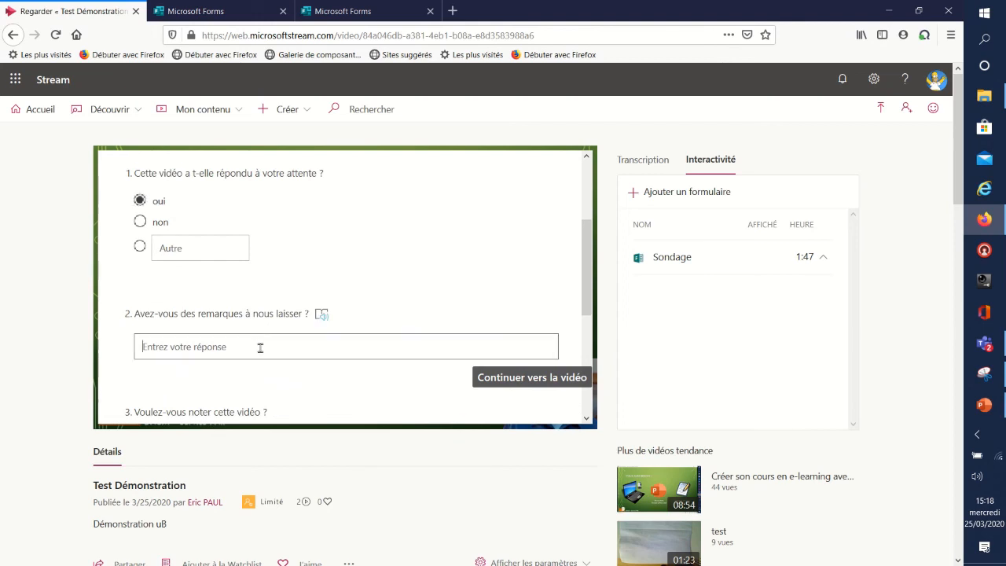
scroll(301, 378, down, 3)
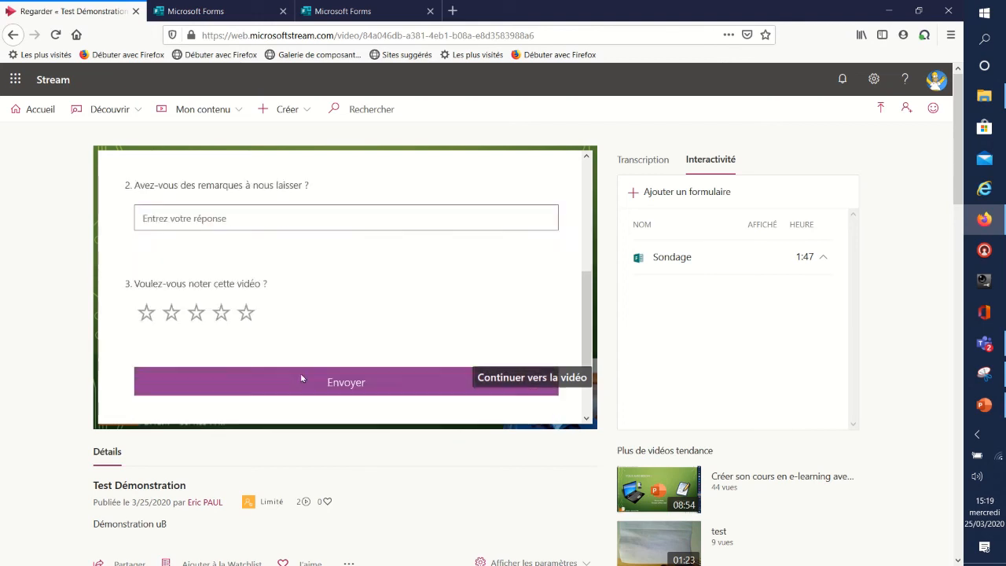
click(221, 298)
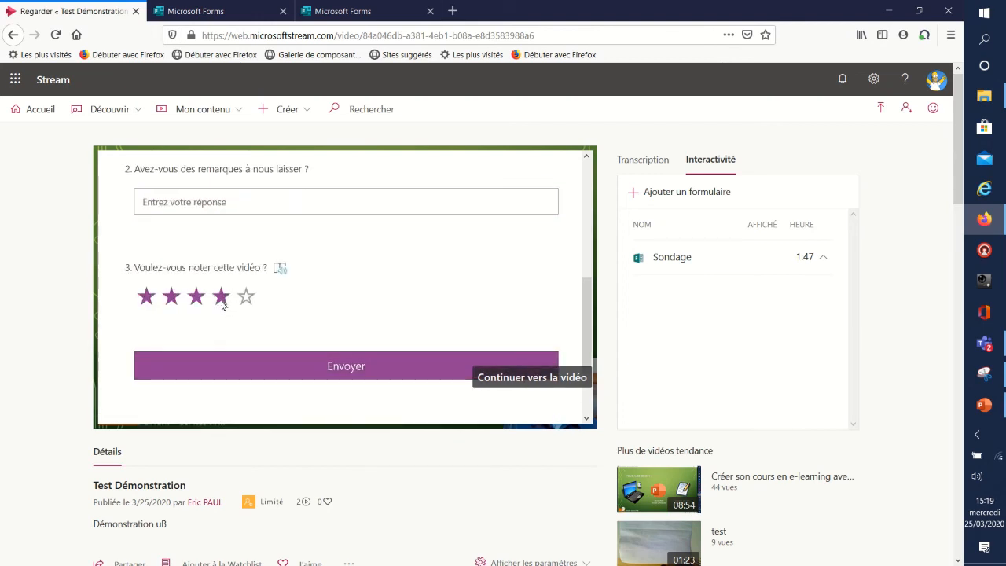
Step: Review the embedded survey's three questions and its submit area inside the video player
scroll(343, 303, up, 5)
scroll(342, 303, down, 3)
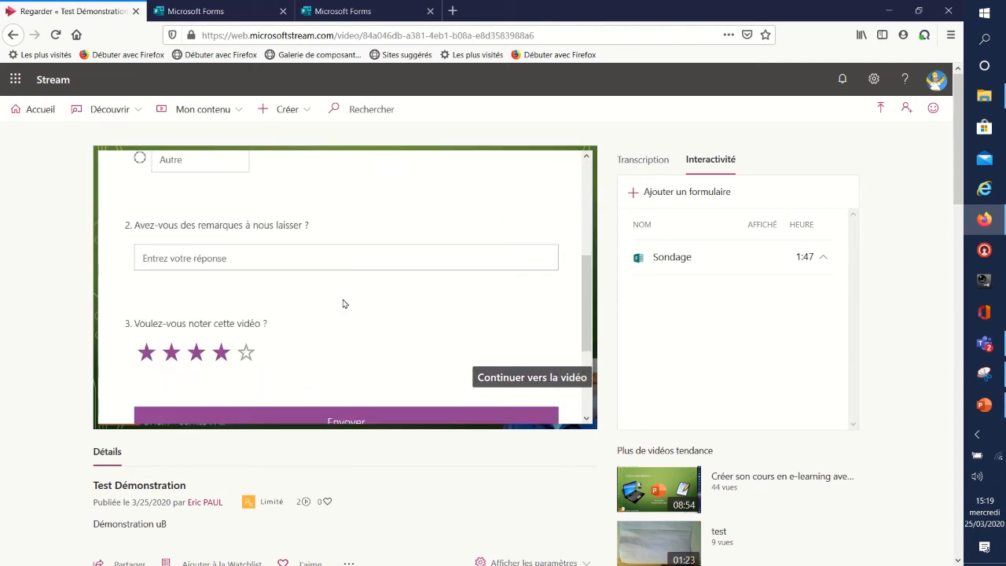
scroll(342, 303, up, 3)
scroll(343, 303, down, 4)
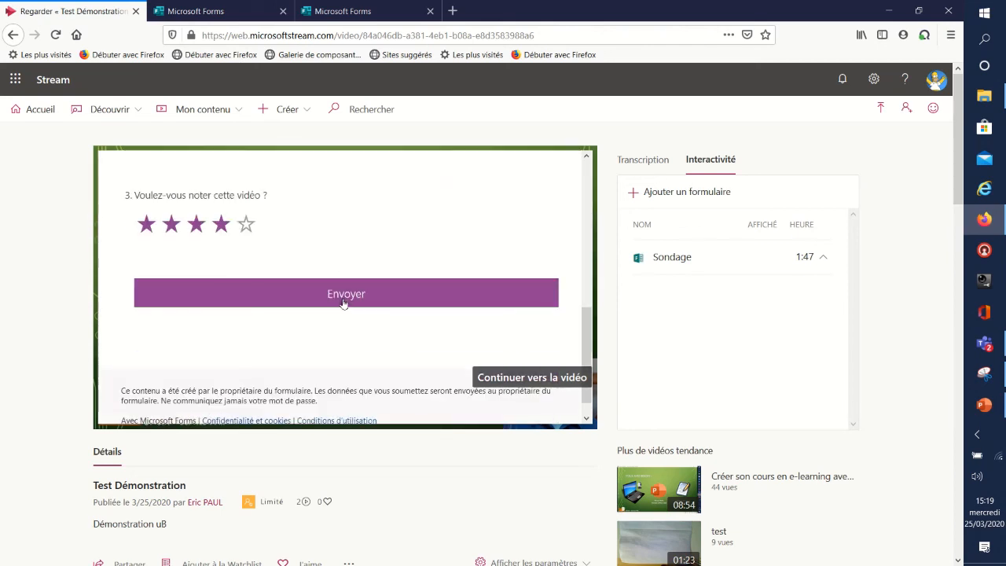
scroll(343, 303, up, 4)
scroll(290, 283, down, 2)
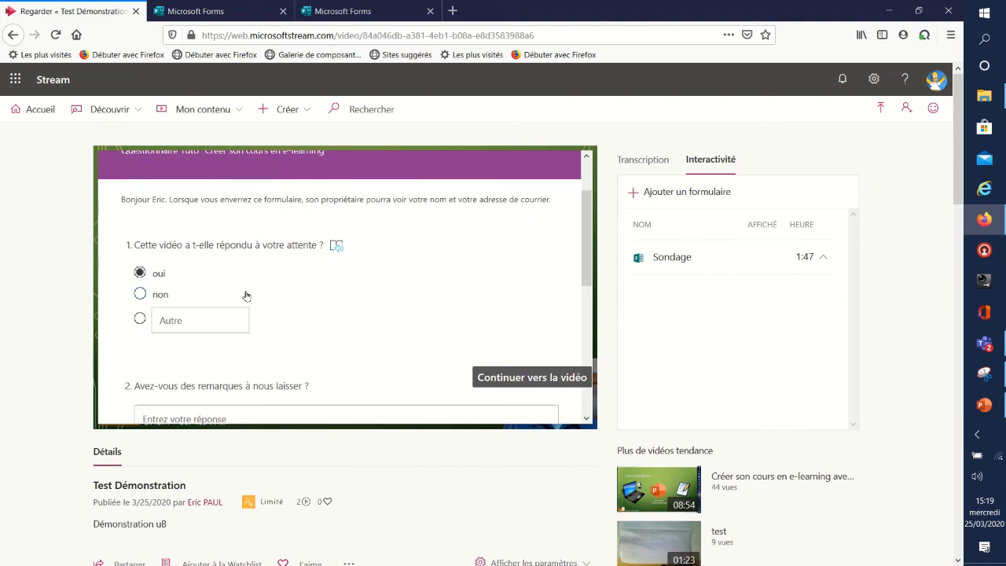
scroll(322, 303, down, 3)
scroll(308, 307, down, 1)
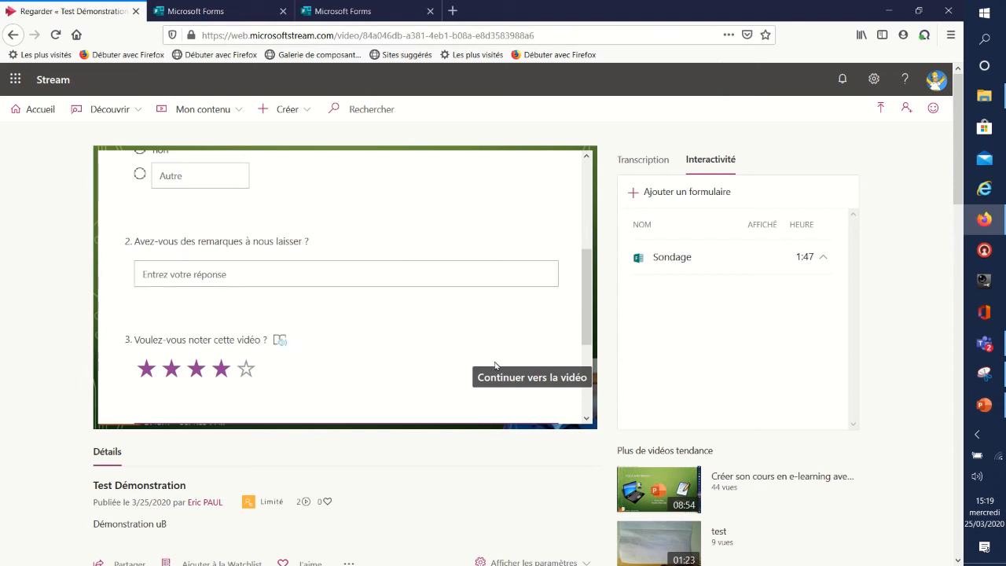
Step: Check the survey "Qu'avez-vous pensé de cette vidéo ?" in Microsoft Forms, return to Stream and look over the video page
click(392, 14)
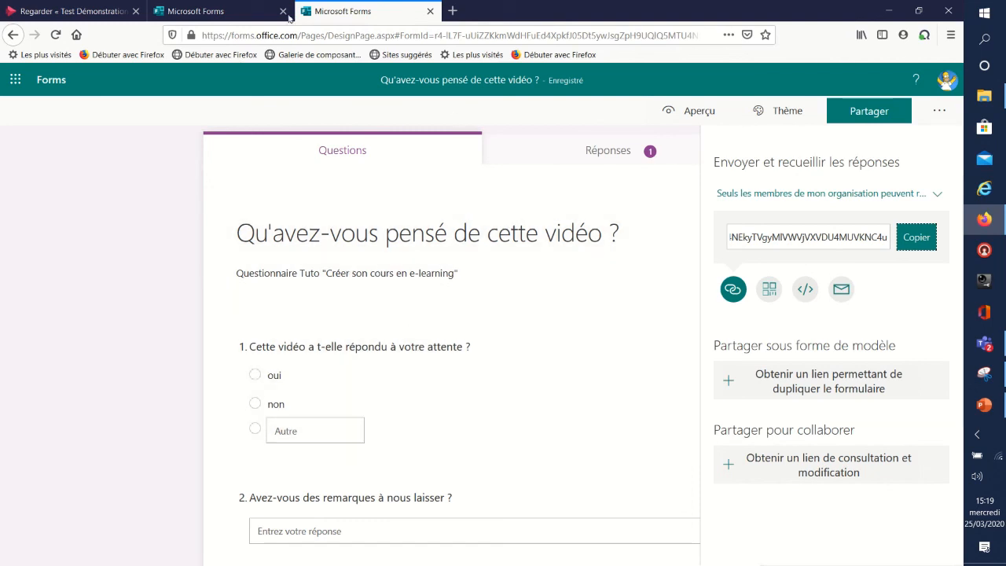
click(103, 17)
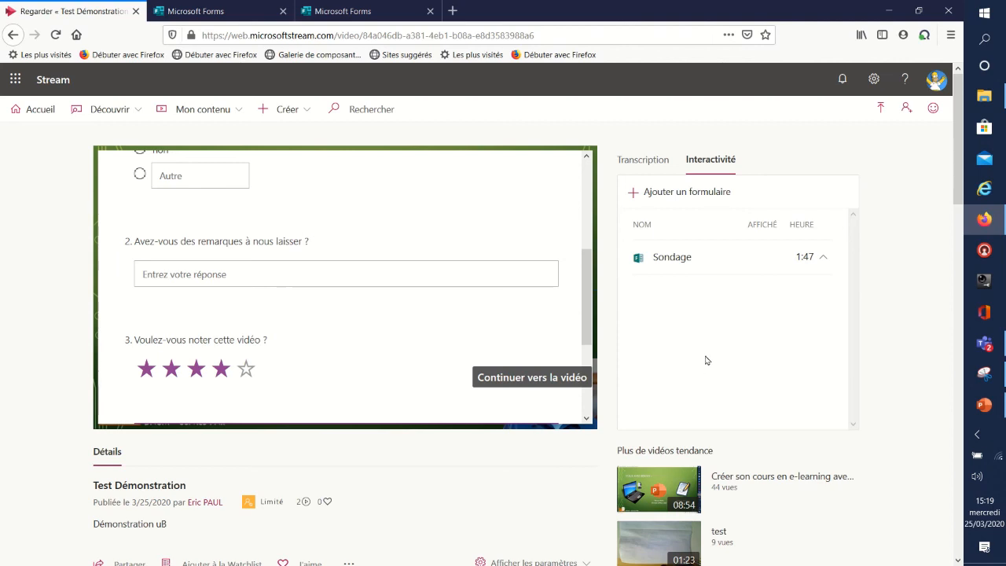
scroll(704, 372, down, 3)
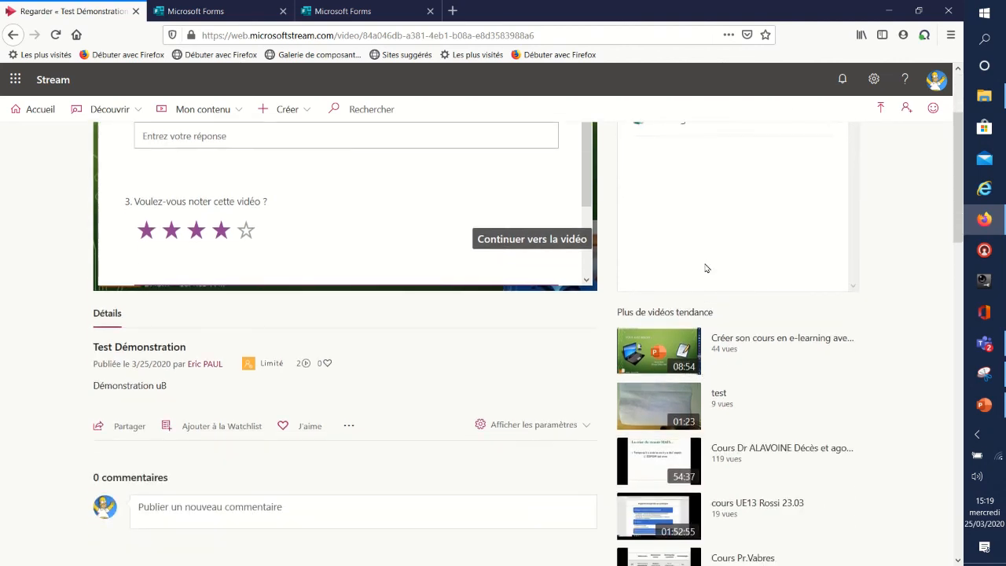
scroll(704, 268, up, 3)
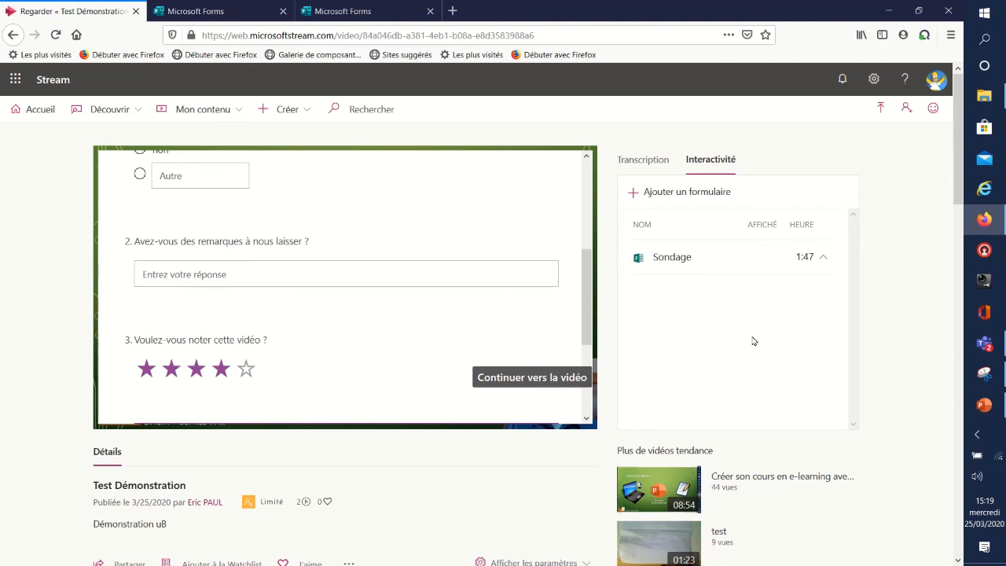
Step: Open the list of own videos in Stream and look through its entries
click(227, 110)
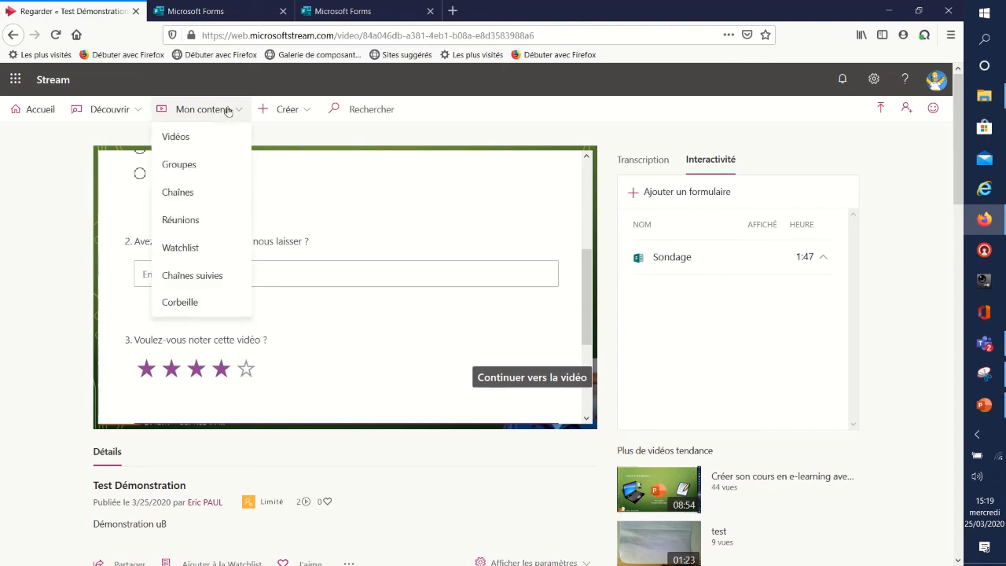
click(191, 139)
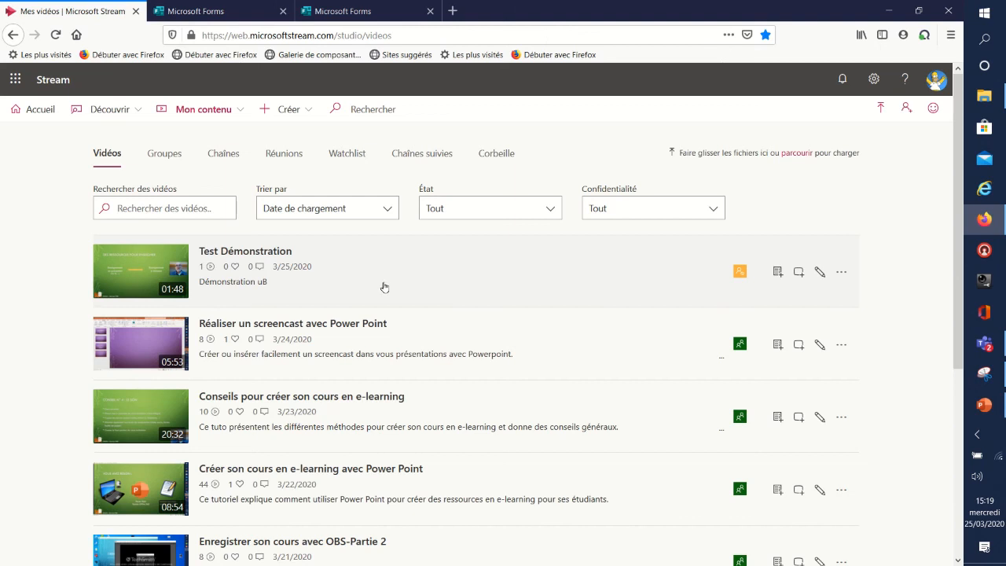
scroll(387, 279, down, 2)
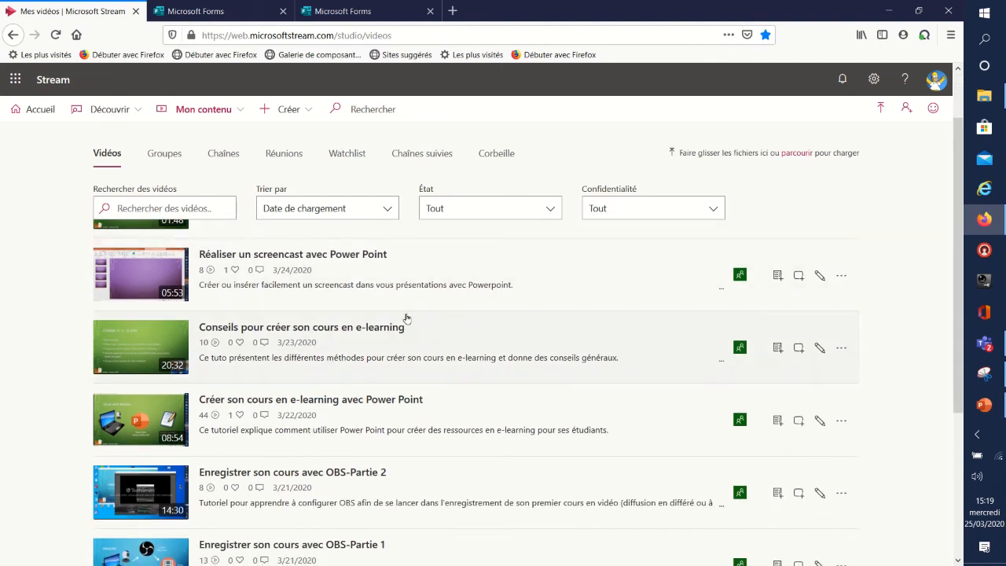
scroll(403, 321, up, 2)
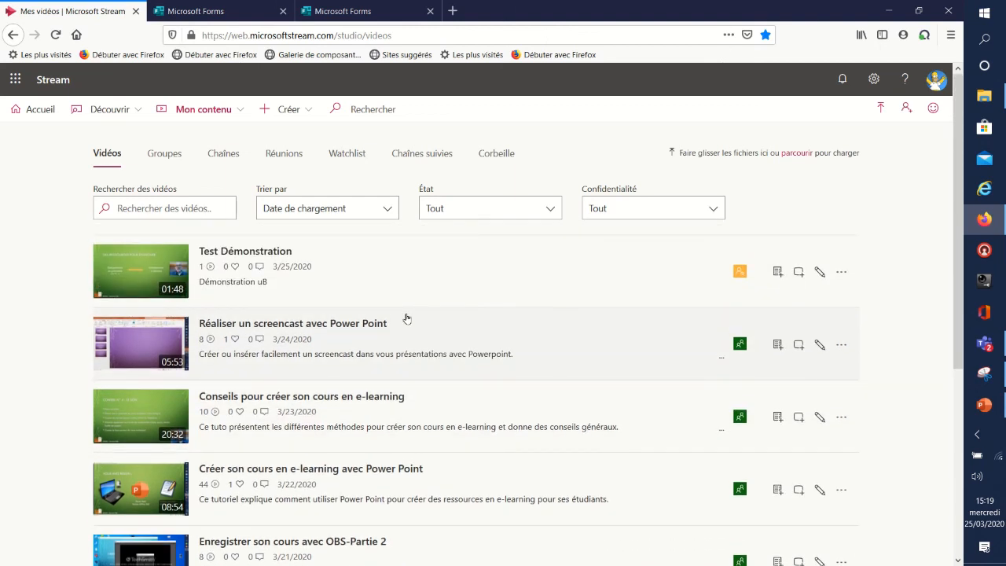